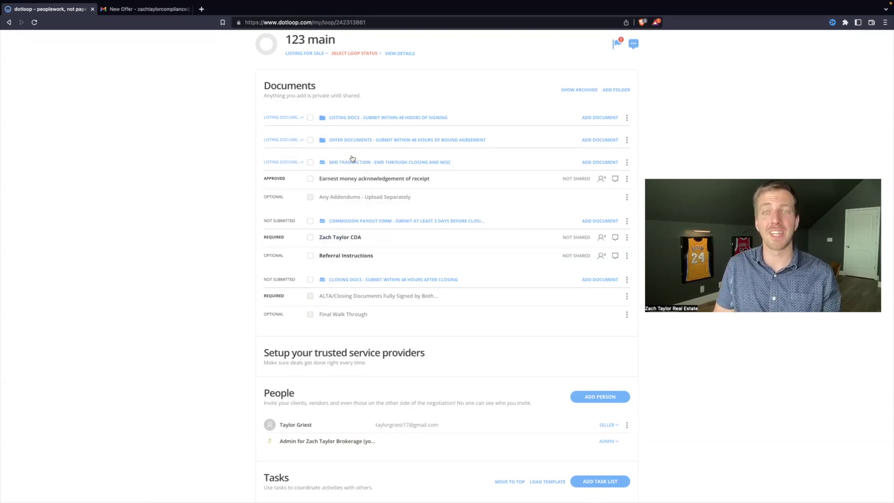
- Open the Commission Disbursement Authorization in the Commission Payout Form folder for editing
{"action": "left_click", "coordinate": [343, 241]}
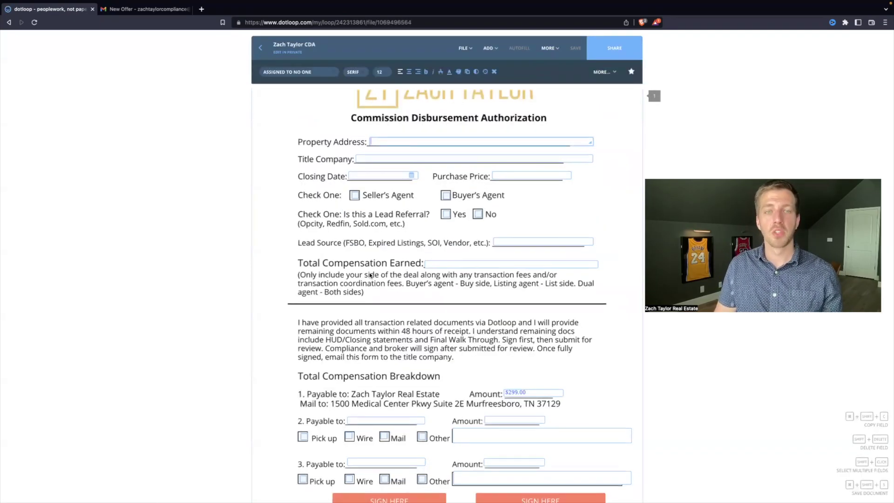
- Enter the property address and 'abc title' as the title company
{"action": "scroll", "coordinate": [371, 275], "scroll_direction": "down", "scroll_amount": 1}
{"action": "scroll", "coordinate": [420, 290], "scroll_direction": "up", "scroll_amount": 1}
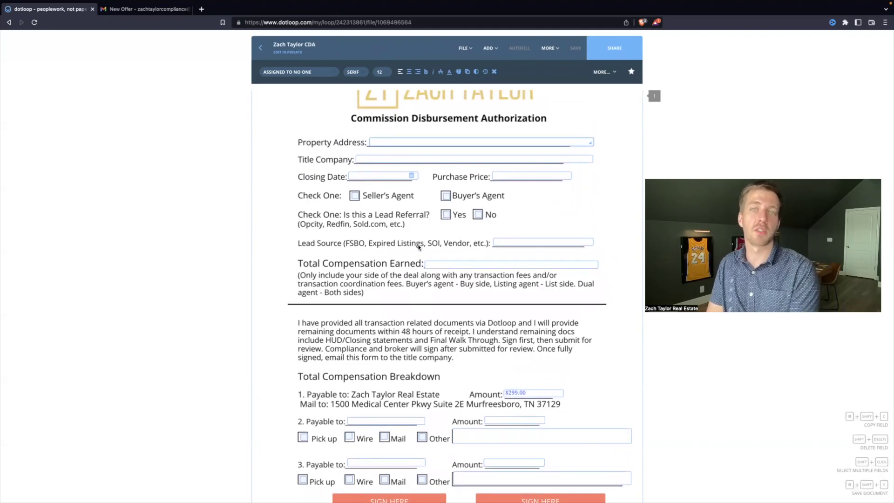
{"action": "type", "text": "123 m"}
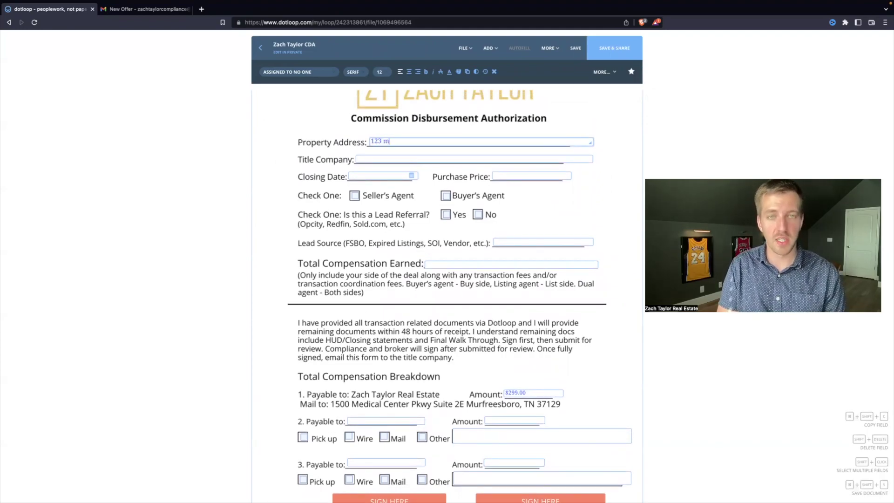
{"action": "type", "text": "ain st nashvill"}
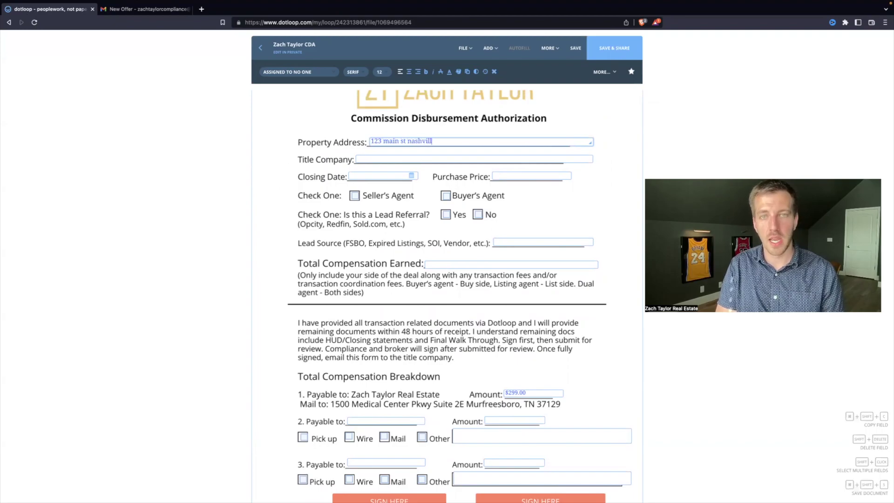
{"action": "type", "text": "e, TN 33333"}
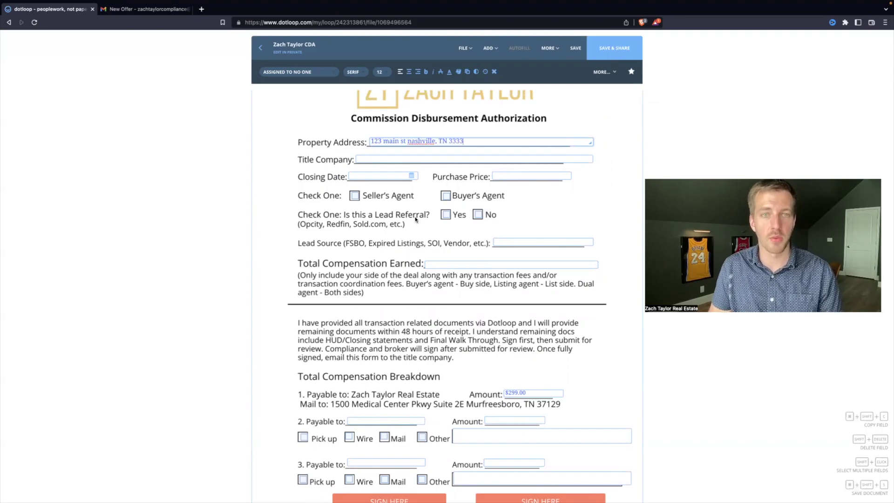
{"action": "left_click", "coordinate": [392, 160]}
{"action": "type", "text": "ab"}
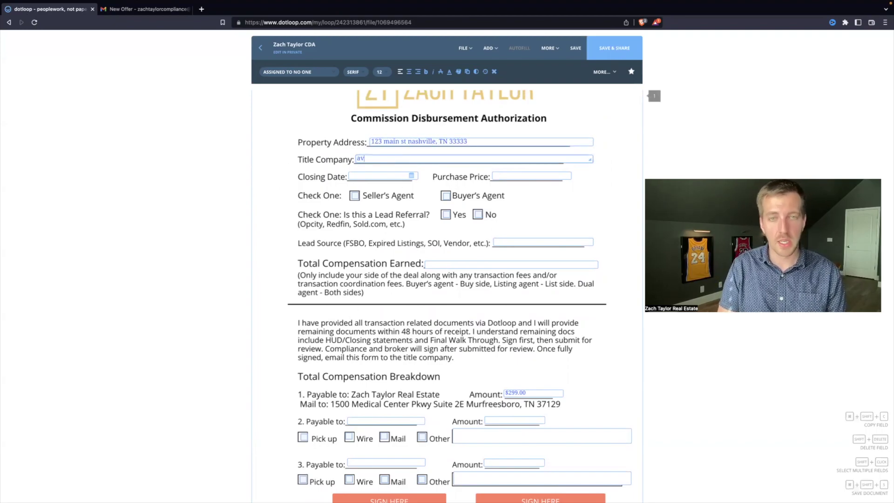
{"action": "type", "text": "c title"}
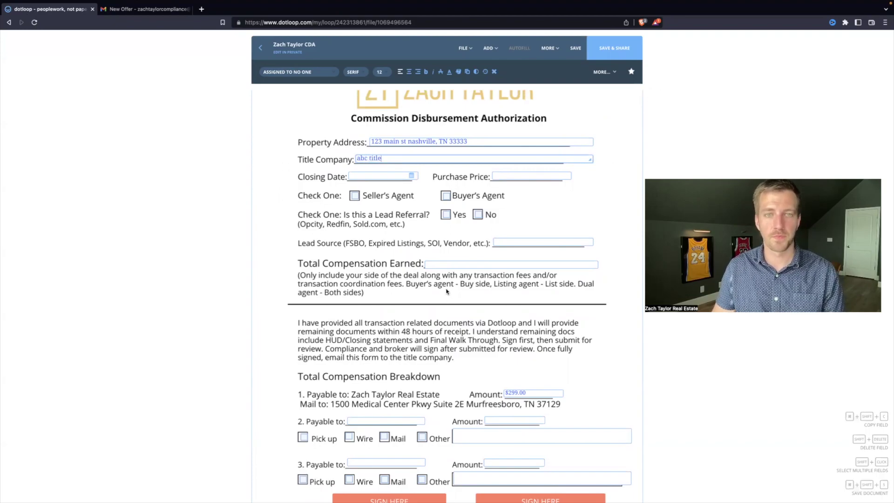
- Set the closing date to 06/28/2023 and the purchase price to $300,000
{"action": "left_click", "coordinate": [412, 176]}
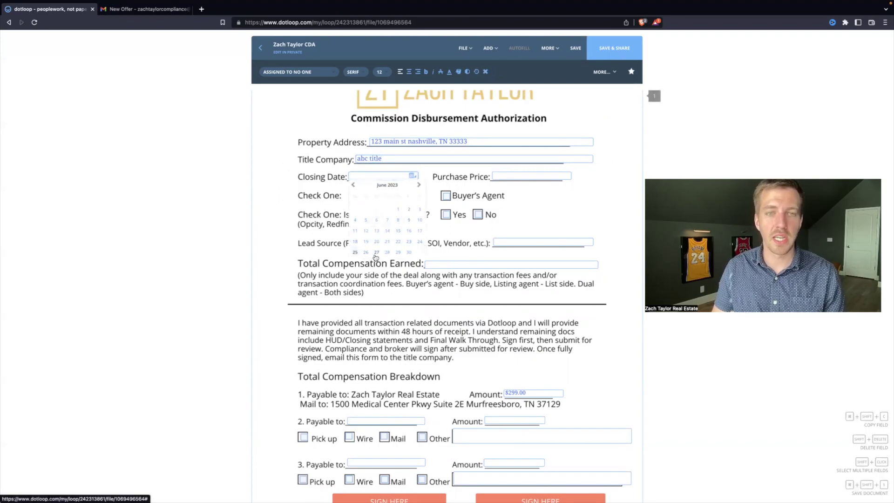
{"action": "left_click", "coordinate": [388, 253]}
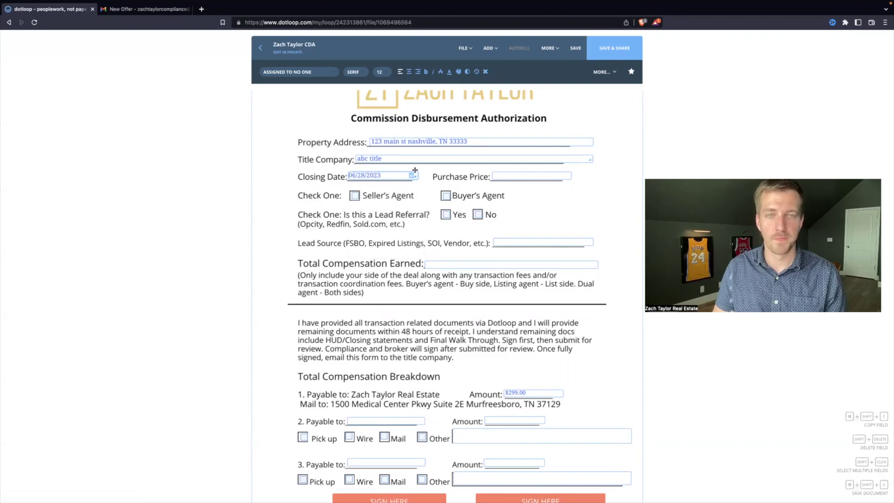
{"action": "left_click", "coordinate": [509, 175]}
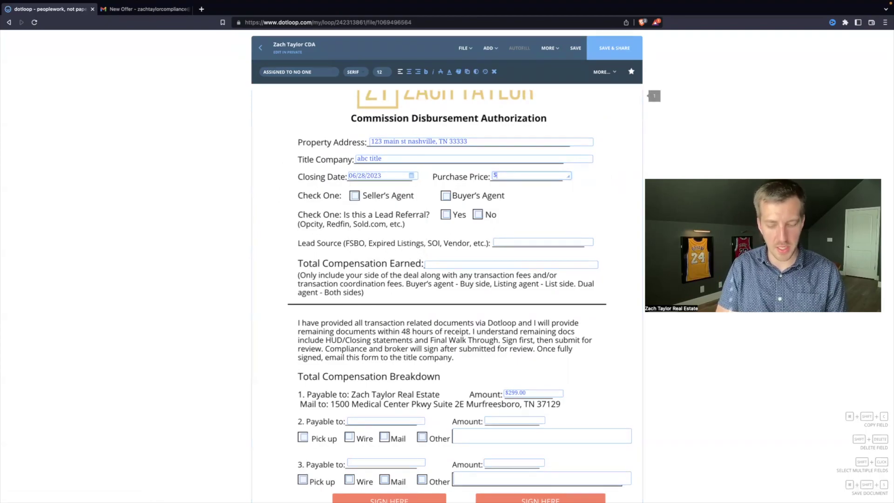
{"action": "type", "text": "3000000"}
{"action": "left_click", "coordinate": [343, 201]}
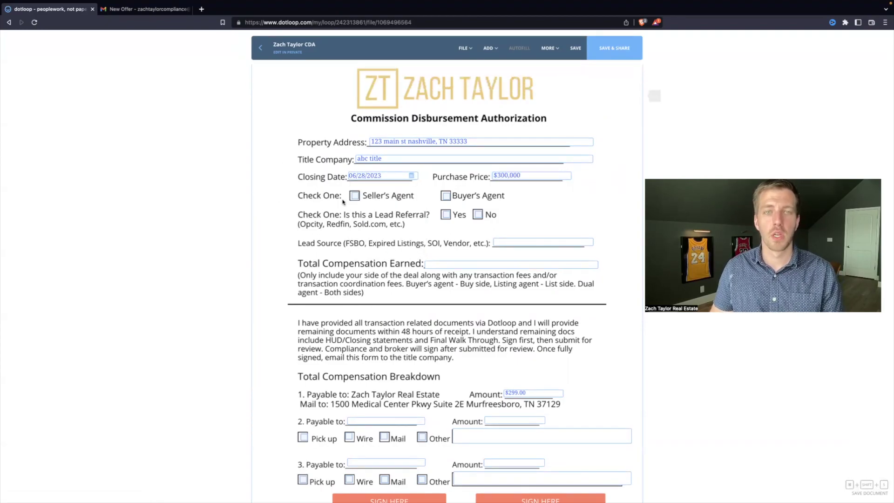
- Check Seller's Agent and answer No to the Lead Referral question
{"action": "left_click", "coordinate": [354, 196]}
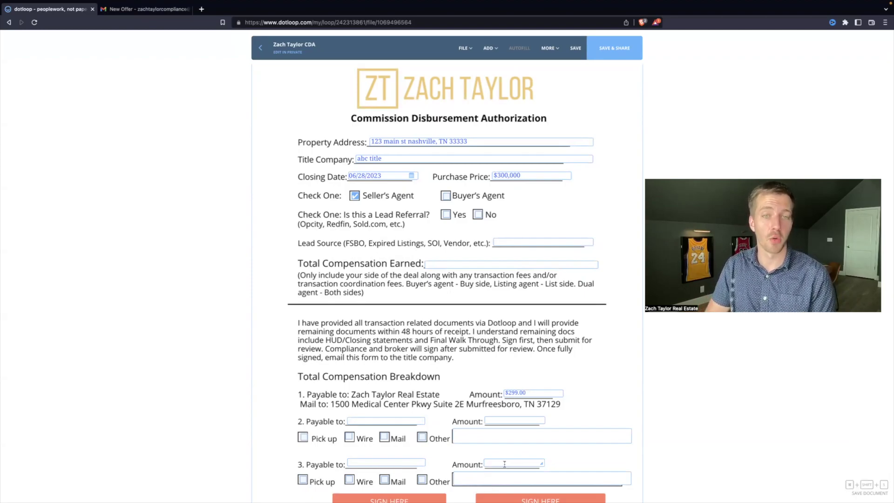
{"action": "left_click", "coordinate": [479, 215]}
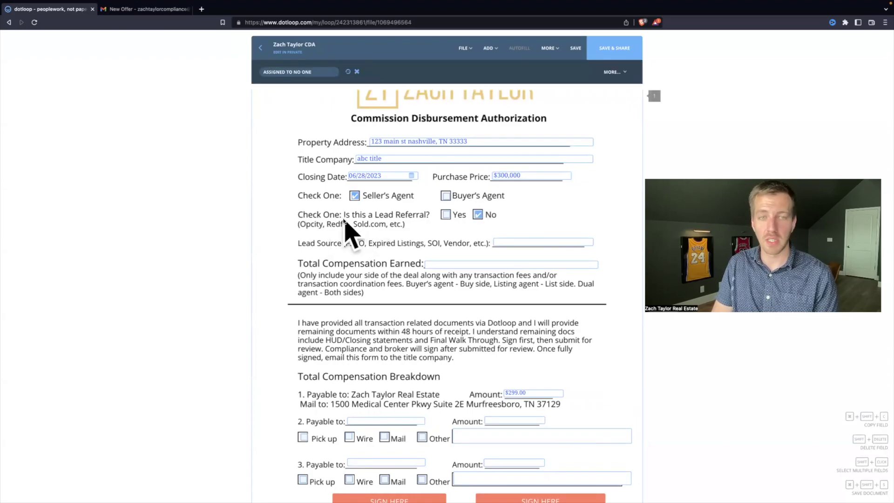
{"action": "left_click", "coordinate": [532, 241]}
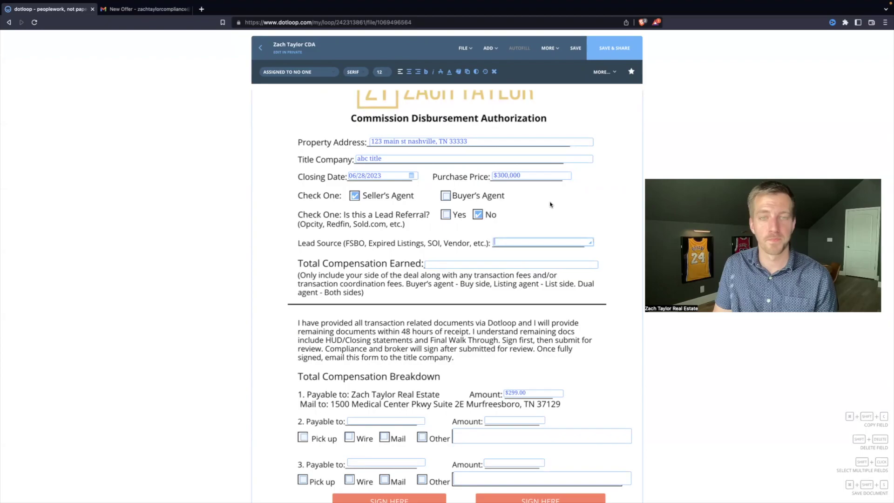
- Enter SOI in the Lead Source field
{"action": "type", "text": "SOI"}
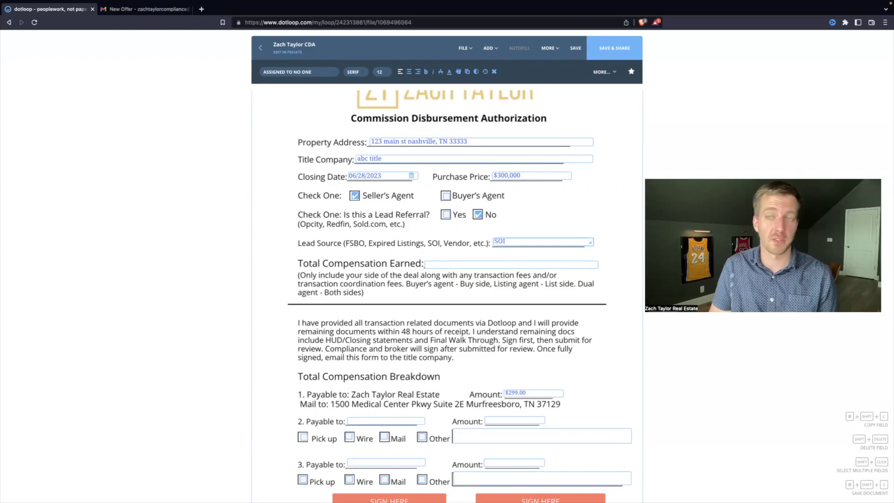
{"action": "left_click", "coordinate": [364, 272]}
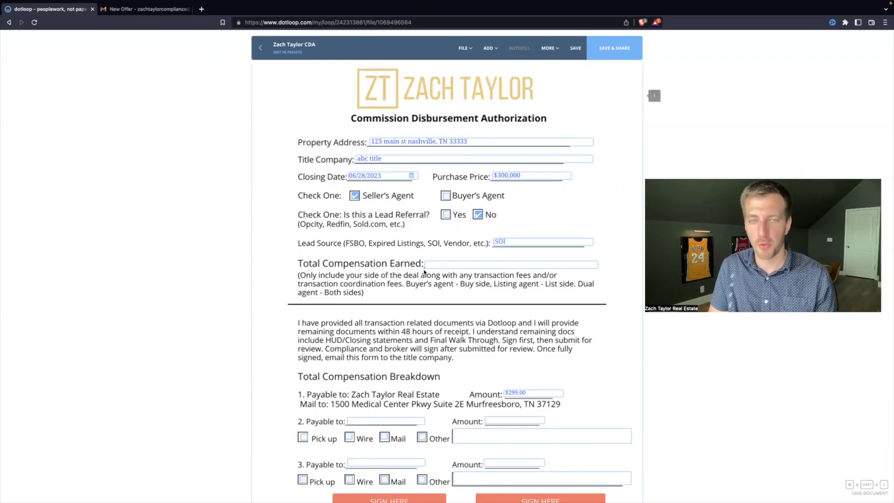
{"action": "left_click", "coordinate": [424, 267]}
{"action": "scroll", "coordinate": [423, 284], "scroll_direction": "down", "scroll_amount": 3}
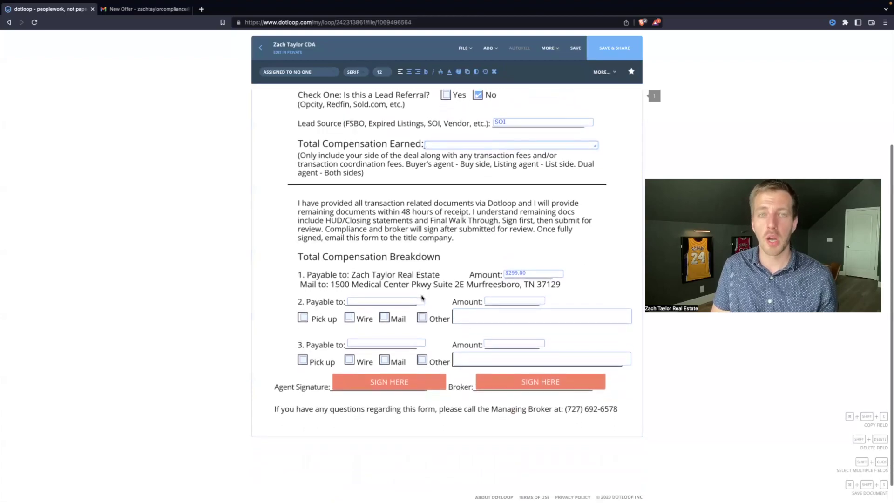
{"action": "scroll", "coordinate": [449, 250], "scroll_direction": "up", "scroll_amount": 2}
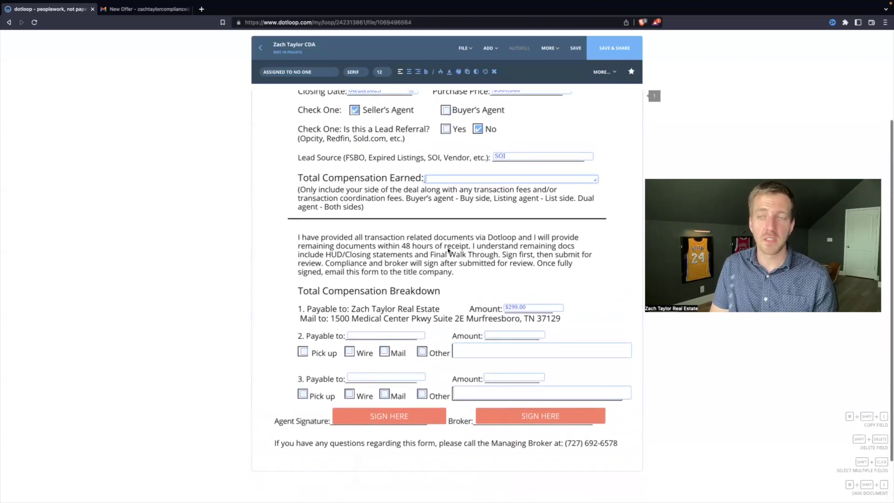
{"action": "scroll", "coordinate": [447, 270], "scroll_direction": "up", "scroll_amount": 1}
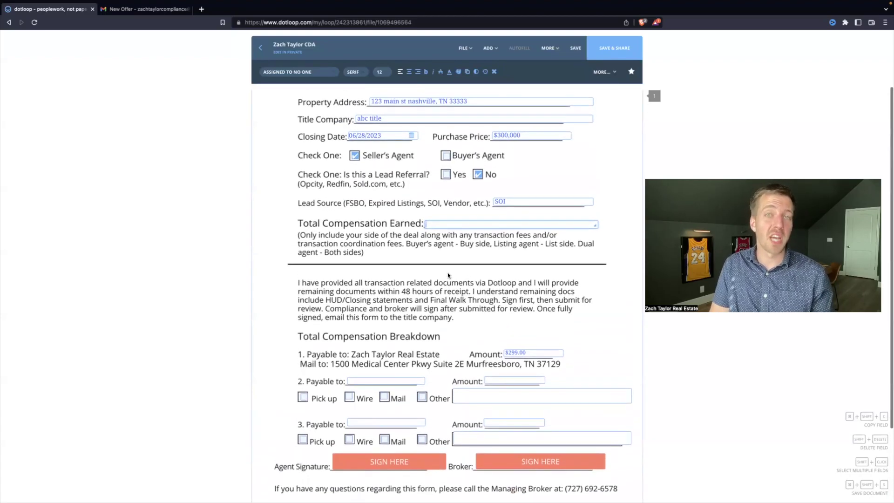
{"action": "scroll", "coordinate": [448, 275], "scroll_direction": "down", "scroll_amount": 2}
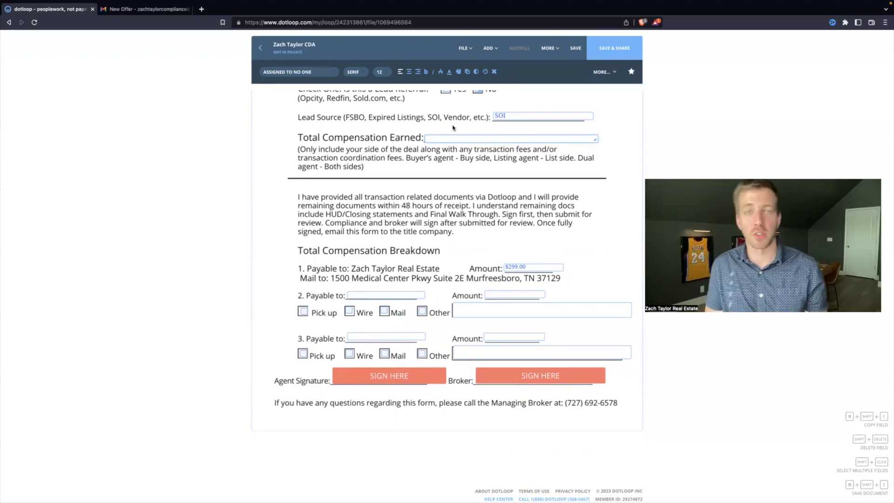
{"action": "scroll", "coordinate": [460, 252], "scroll_direction": "up", "scroll_amount": 5}
{"action": "scroll", "coordinate": [460, 251], "scroll_direction": "down", "scroll_amount": 4}
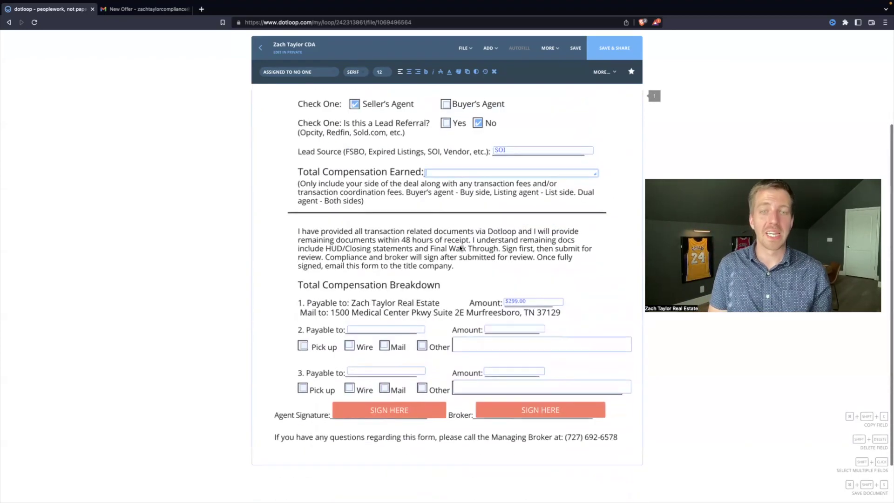
- Bring up and dismiss the Broker signature's Assign/Sign options several times
{"action": "left_click", "coordinate": [524, 404]}
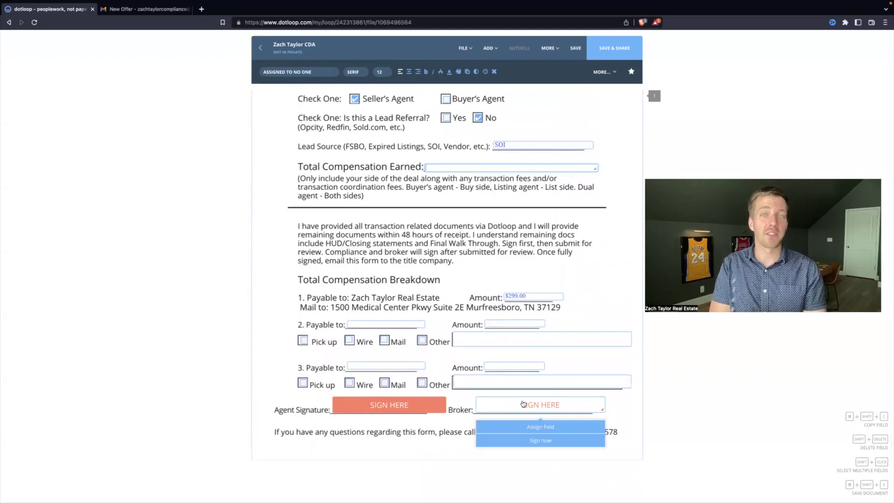
{"action": "left_click", "coordinate": [401, 385]}
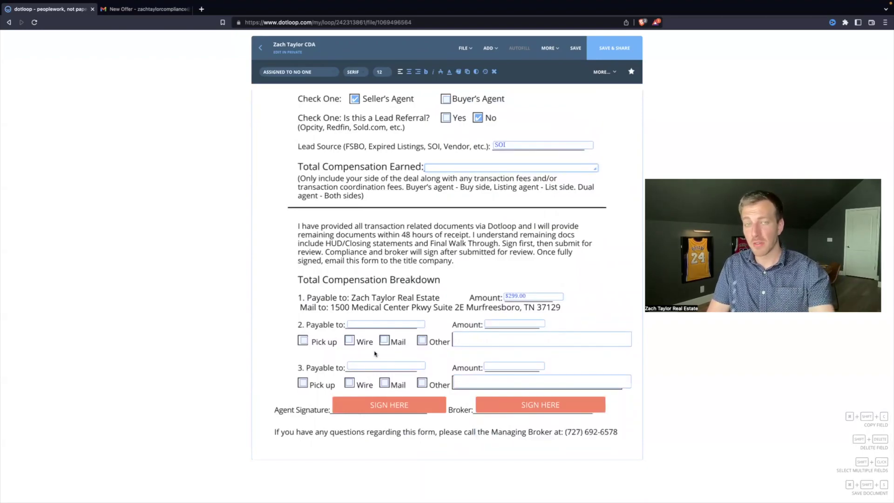
{"action": "left_click", "coordinate": [511, 408]}
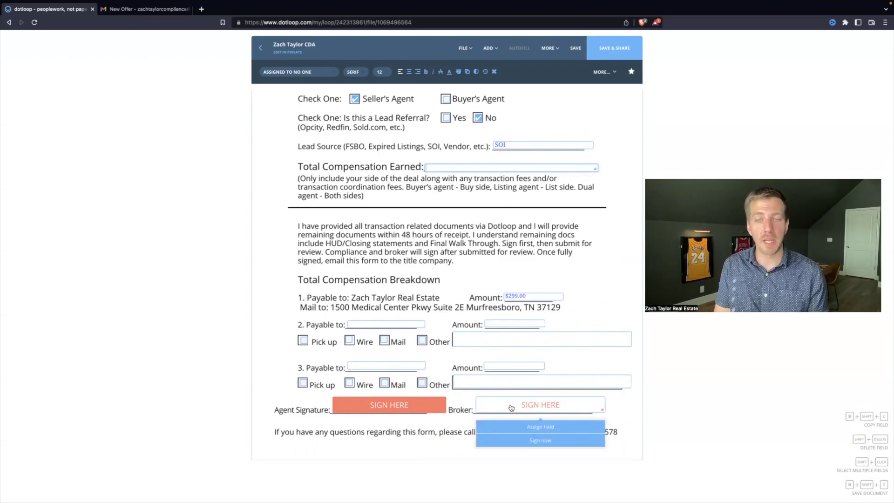
{"action": "left_click", "coordinate": [473, 392]}
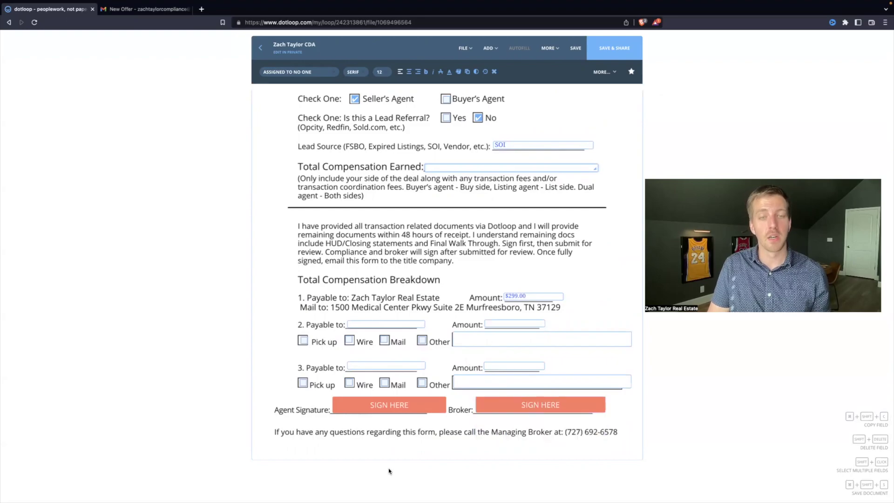
{"action": "left_click", "coordinate": [516, 413]}
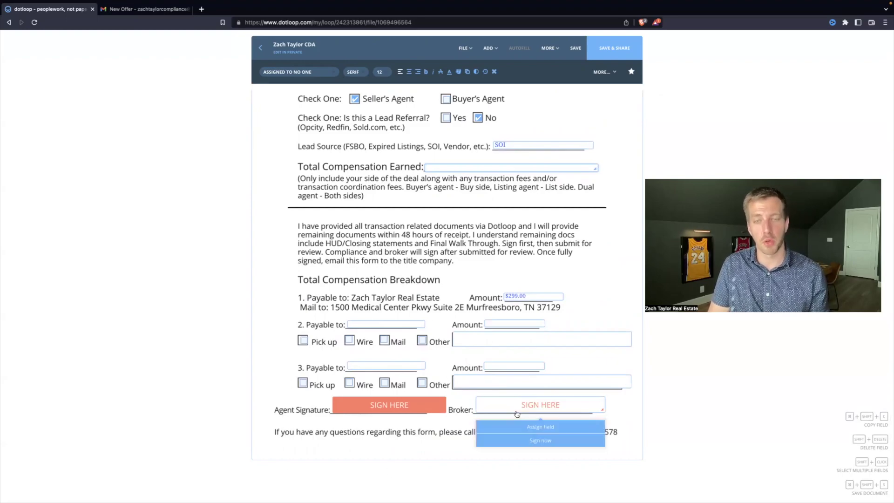
{"action": "left_click", "coordinate": [522, 185]}
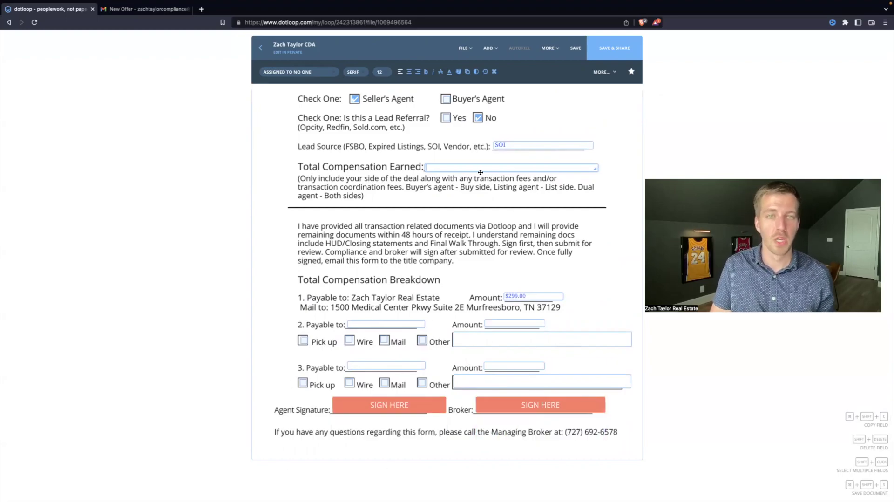
- Enter $9,000 total compensation and add the agent as payee 2 receiving $8,701
{"action": "scroll", "coordinate": [472, 192], "scroll_direction": "up", "scroll_amount": 3}
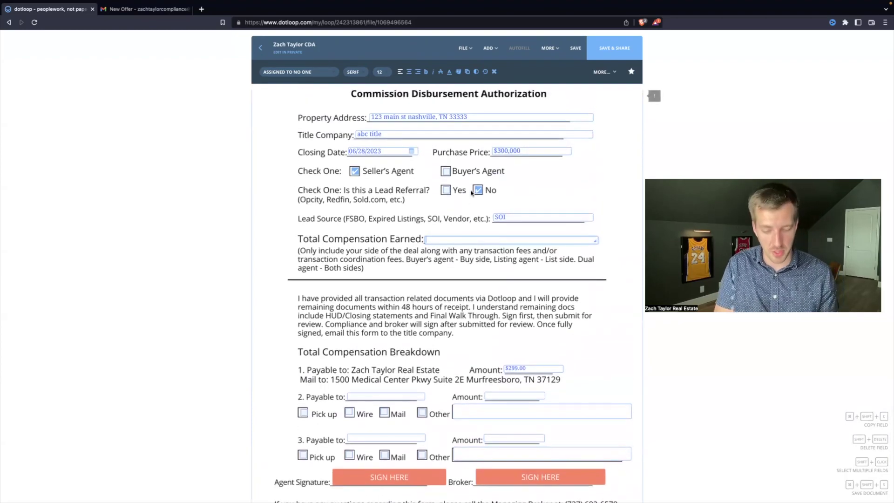
{"action": "type", "text": "$9,000"}
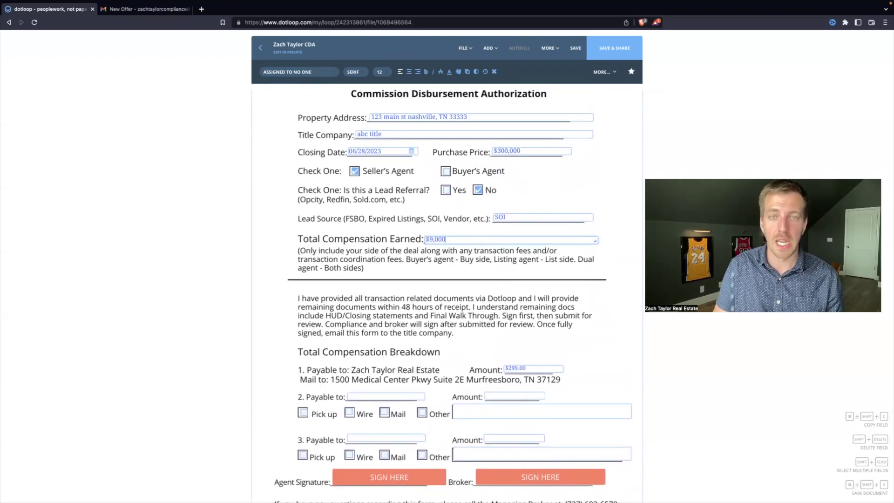
{"action": "left_click", "coordinate": [450, 266]}
{"action": "scroll", "coordinate": [450, 267], "scroll_direction": "down", "scroll_amount": 3}
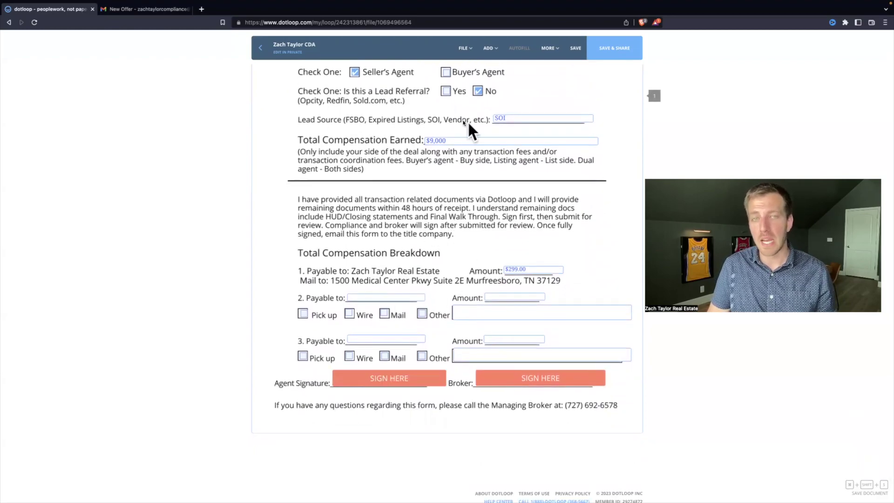
{"action": "left_click", "coordinate": [371, 298]}
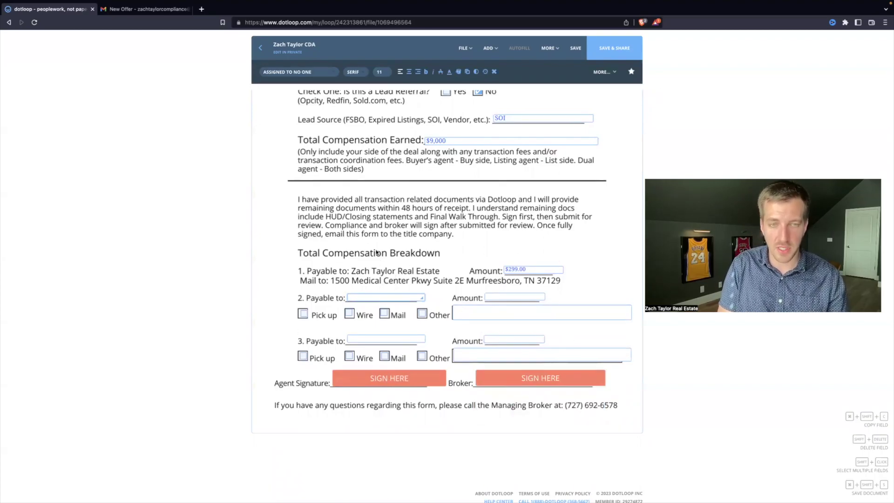
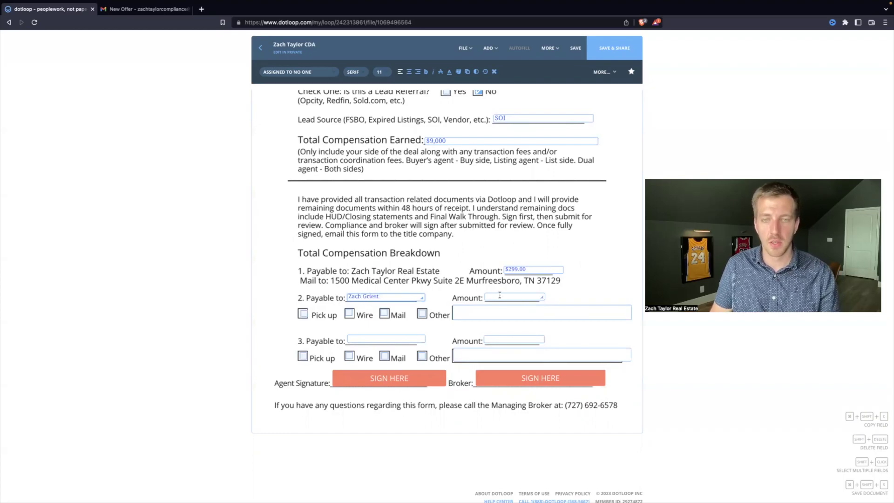
{"action": "key", "text": "Tab"}
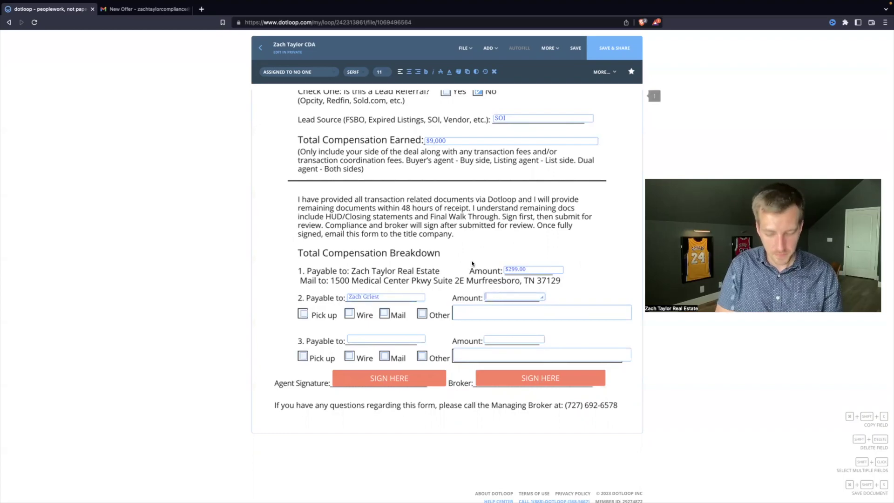
{"action": "type", "text": "$8,701"}
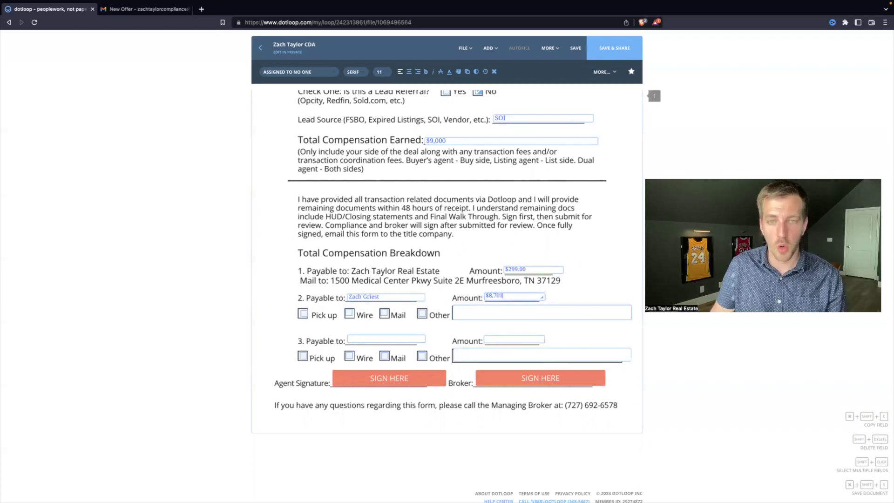
{"action": "left_click", "coordinate": [465, 235]}
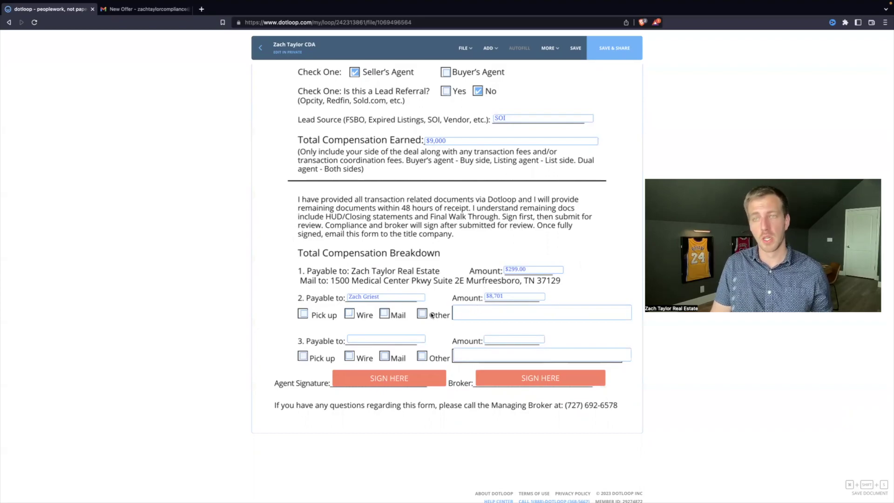
- Try Mail with a mailing address for payout 2, then clear it and choose Other
{"action": "left_click", "coordinate": [384, 314]}
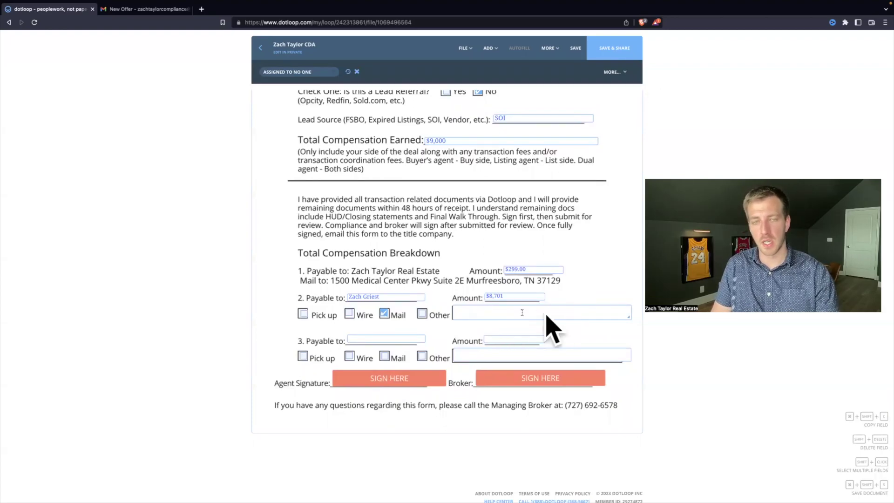
{"action": "left_click", "coordinate": [461, 312]}
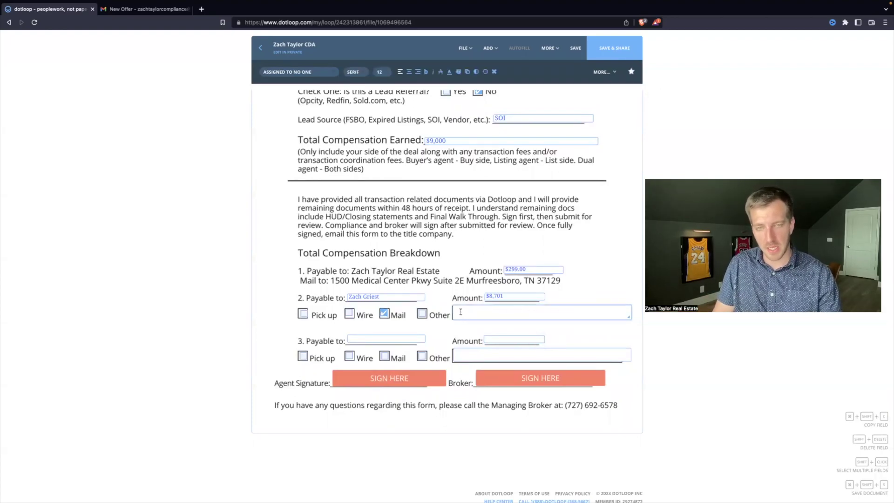
{"action": "type", "text": "345 main st"}
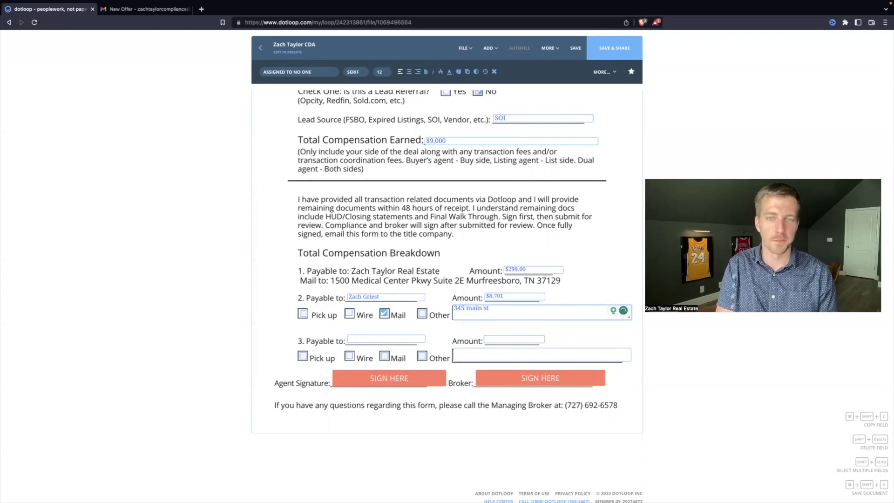
{"action": "key", "text": "BackSpace"}
{"action": "key", "text": "BackSpace"}
{"action": "key", "text": "BackSpace"}
{"action": "key", "text": "BackSpace"}
{"action": "key", "text": "BackSpace"}
{"action": "key", "text": "BackSpace"}
{"action": "key", "text": "BackSpace"}
{"action": "key", "text": "BackSpace"}
{"action": "key", "text": "BackSpace"}
{"action": "key", "text": "BackSpace"}
{"action": "key", "text": "BackSpace"}
{"action": "key", "text": "BackSpace"}
{"action": "left_click", "coordinate": [387, 313]}
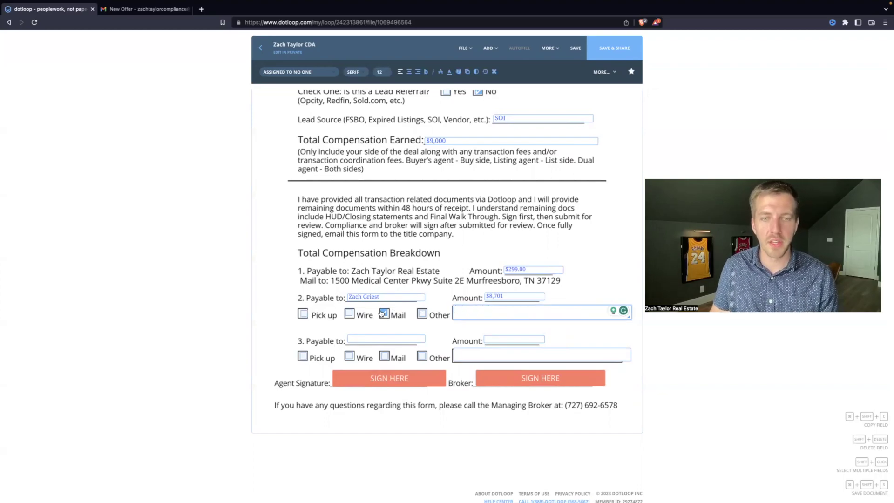
{"action": "left_click", "coordinate": [422, 314]}
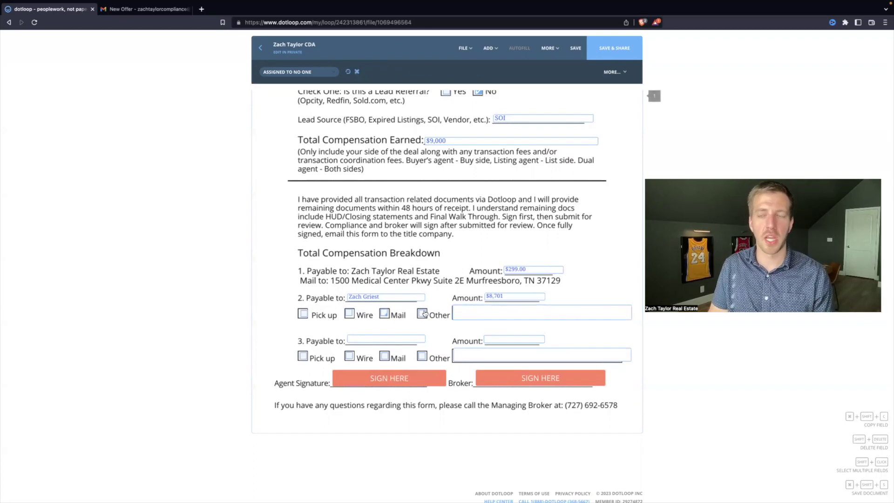
{"action": "left_click", "coordinate": [475, 312]}
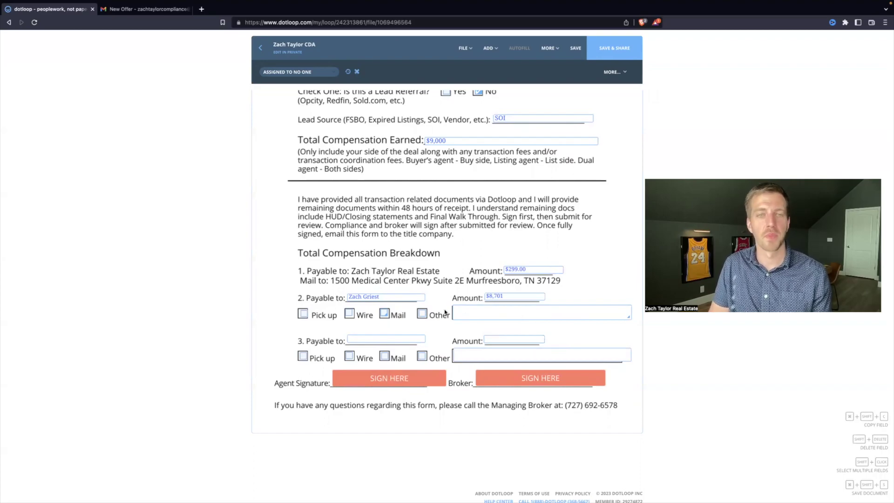
- Choose Pick up for payout 2, apply the agent signature, and return to the loop
{"action": "left_click", "coordinate": [304, 314]}
{"action": "left_click", "coordinate": [403, 385]}
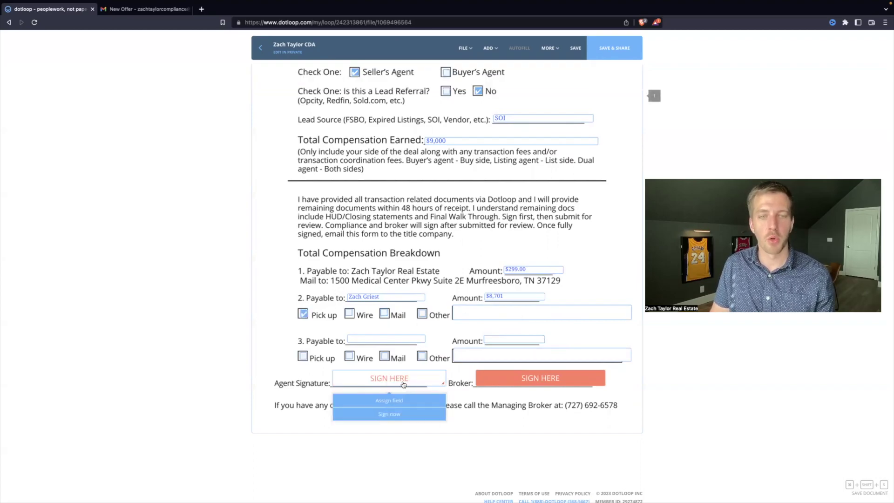
{"action": "left_click", "coordinate": [389, 414]}
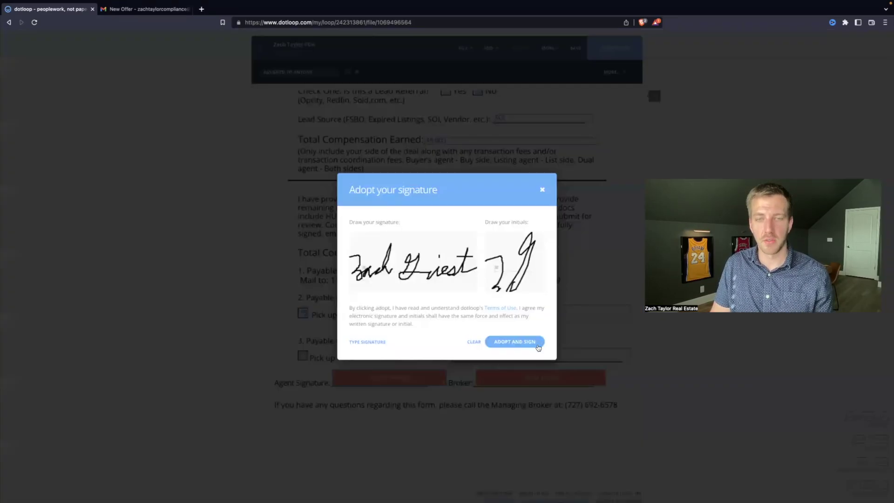
{"action": "left_click", "coordinate": [515, 342]}
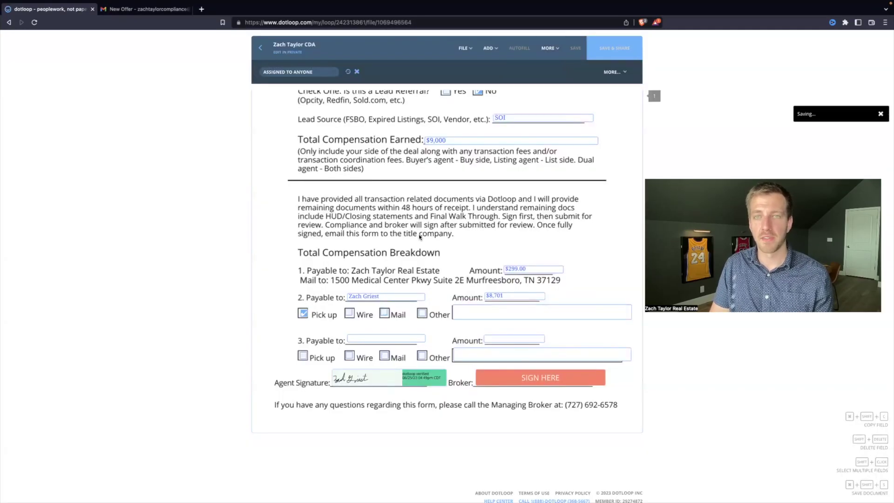
{"action": "left_click", "coordinate": [260, 48]}
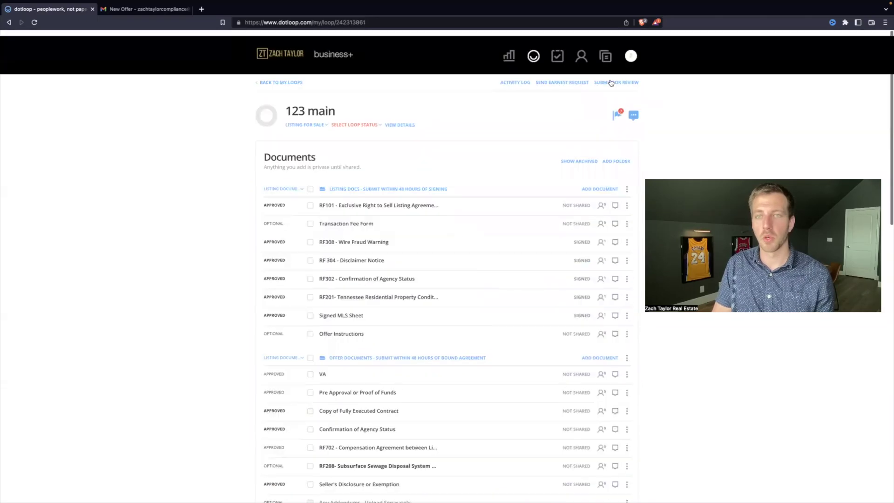
- Submit the Commission Payout Form folder for review and check its Needs Review status
{"action": "left_click", "coordinate": [611, 82]}
{"action": "scroll", "coordinate": [351, 262], "scroll_direction": "down", "scroll_amount": 3}
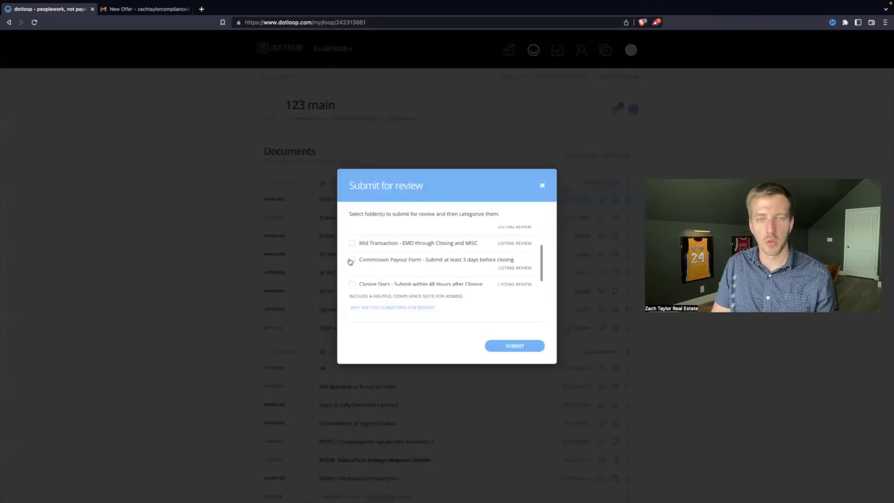
{"action": "left_click", "coordinate": [351, 261]}
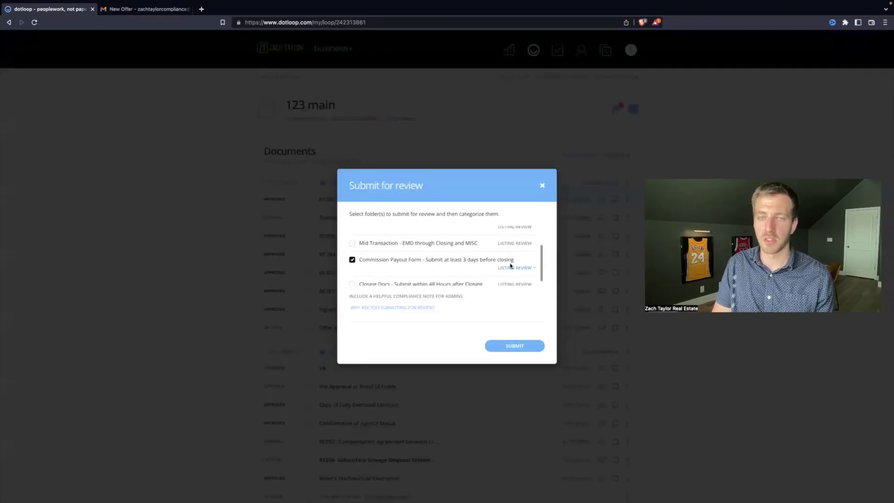
{"action": "left_click", "coordinate": [509, 347]}
{"action": "scroll", "coordinate": [429, 361], "scroll_direction": "down", "scroll_amount": 5}
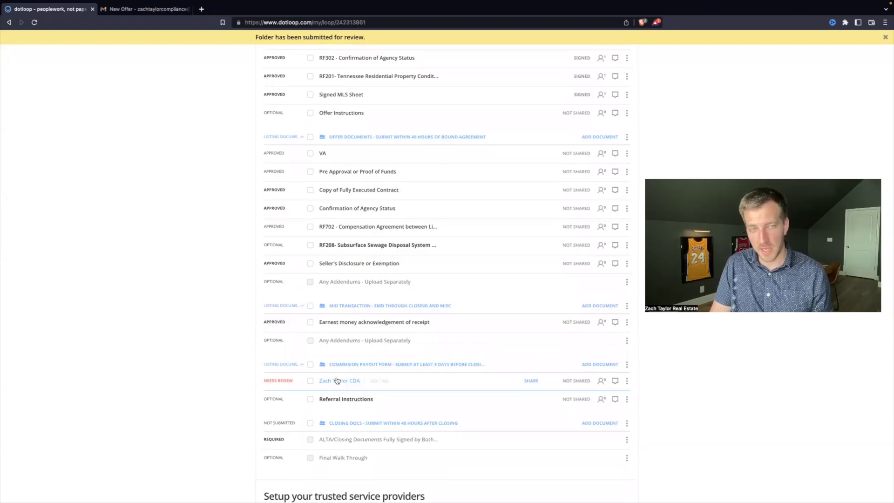
{"action": "scroll", "coordinate": [333, 363], "scroll_direction": "up", "scroll_amount": 1}
{"action": "scroll", "coordinate": [312, 302], "scroll_direction": "up", "scroll_amount": 1}
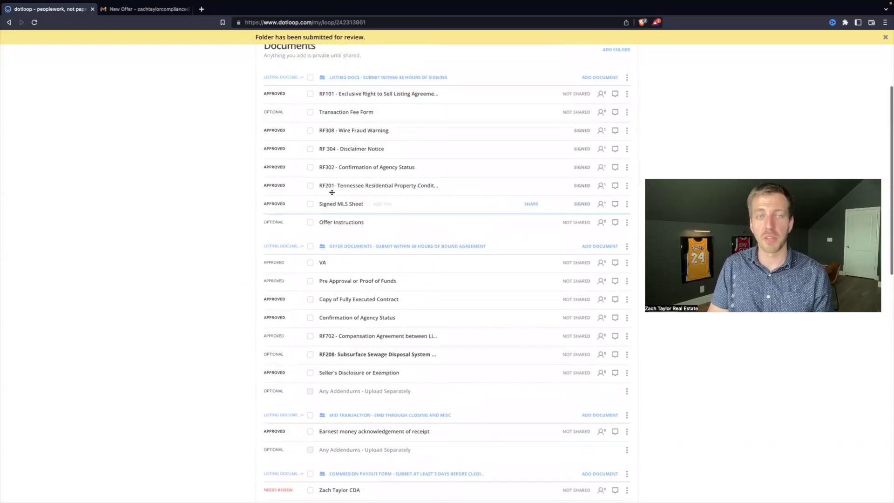
{"action": "scroll", "coordinate": [305, 335], "scroll_direction": "down", "scroll_amount": 3}
{"action": "scroll", "coordinate": [305, 336], "scroll_direction": "down", "scroll_amount": 3}
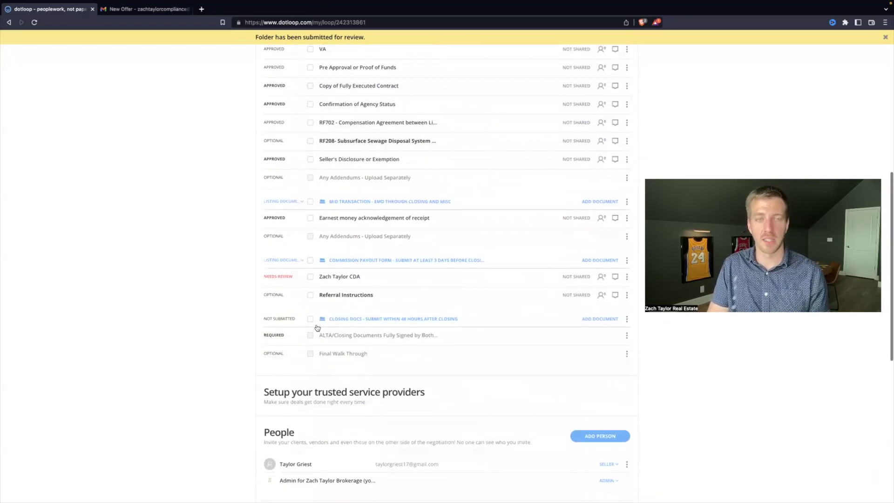
- Open the CDA awaiting review and look over the completed, signed form
{"action": "left_click", "coordinate": [342, 277]}
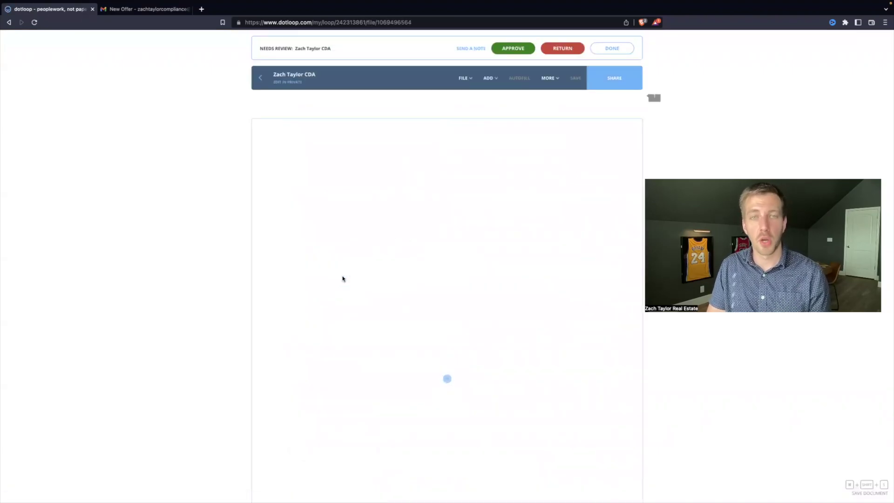
{"action": "scroll", "coordinate": [343, 277], "scroll_direction": "down", "scroll_amount": 2}
{"action": "scroll", "coordinate": [344, 275], "scroll_direction": "up", "scroll_amount": 2}
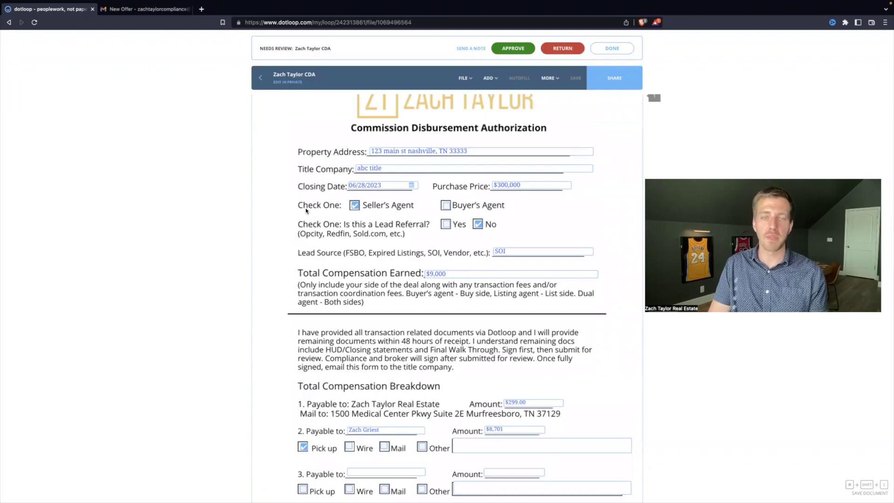
{"action": "scroll", "coordinate": [468, 249], "scroll_direction": "down", "scroll_amount": 2}
{"action": "left_click", "coordinate": [455, 217]}
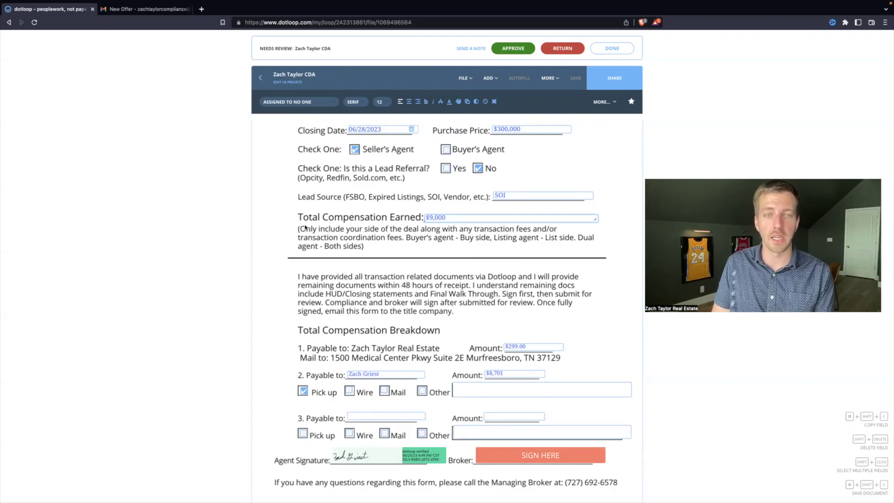
- Extend total compensation to '$9,000 + $299 = $9,299' and change payee 2's amount to $9,000
{"action": "left_click", "coordinate": [451, 219]}
{"action": "left_click", "coordinate": [513, 299]}
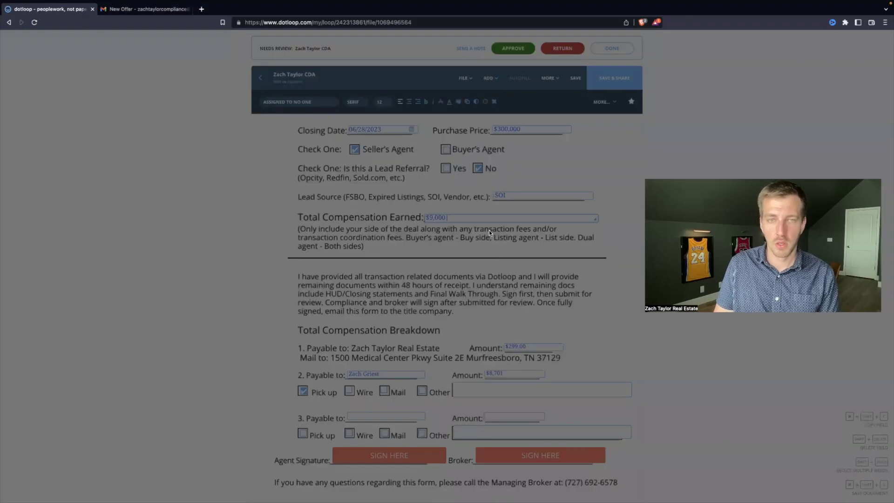
{"action": "type", "text": "+ $"}
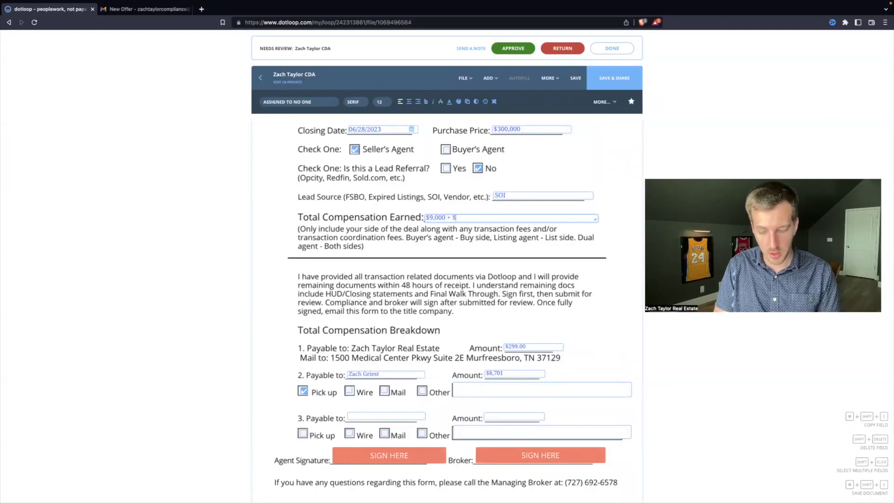
{"action": "type", "text": "299 ="}
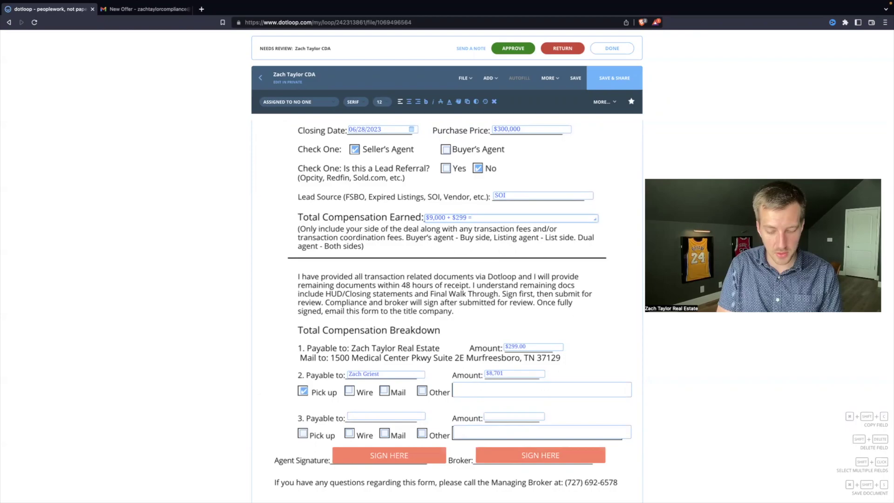
{"action": "type", "text": " $9,299"}
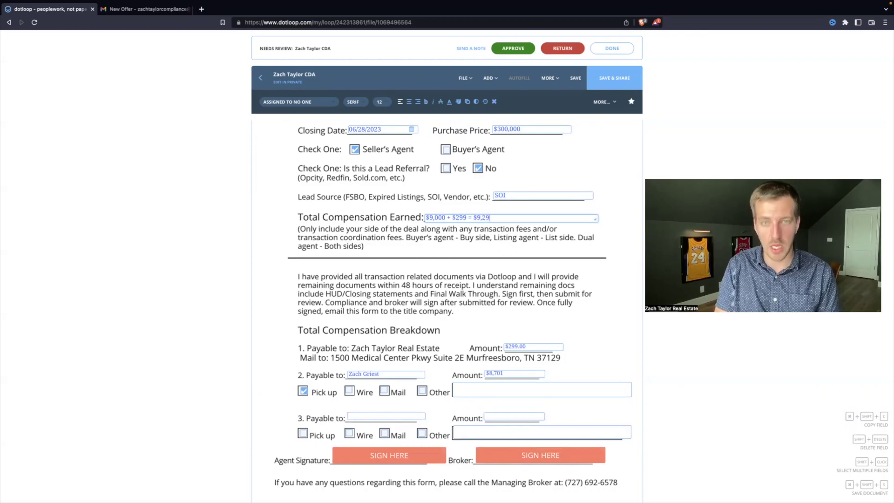
{"action": "left_click", "coordinate": [509, 373]}
{"action": "type", "text": "$"}
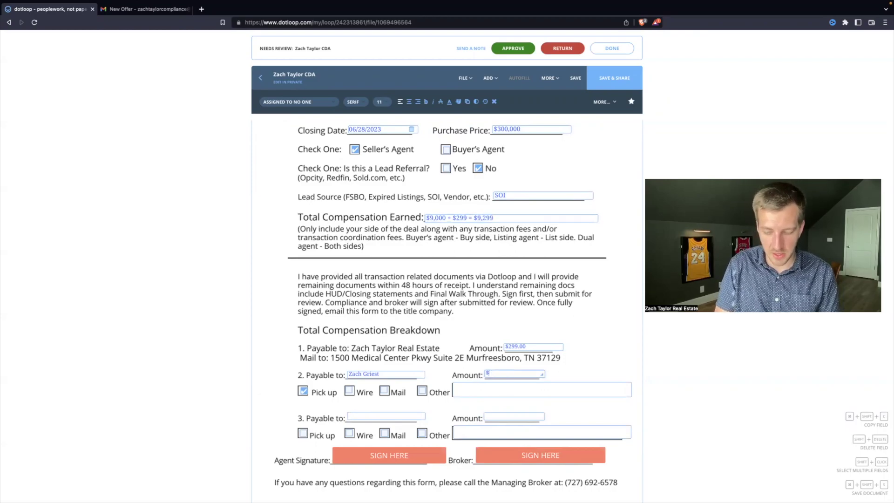
{"action": "type", "text": "9,000"}
{"action": "left_click", "coordinate": [513, 456]}
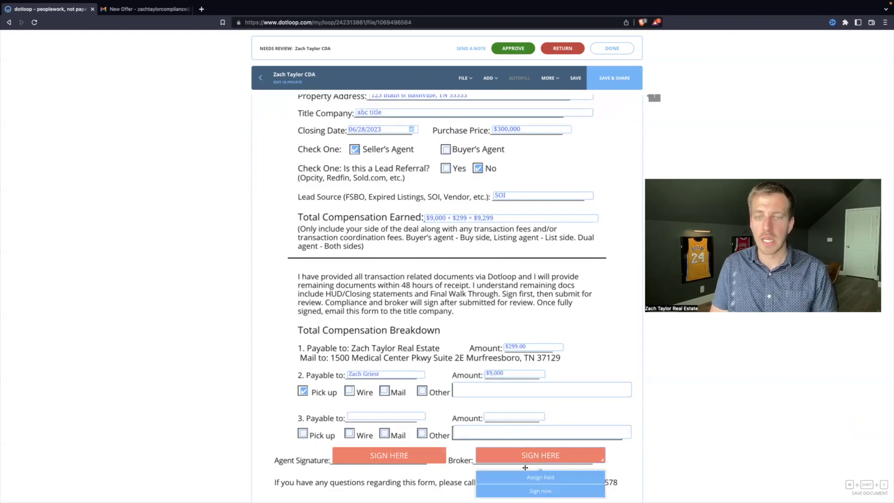
{"action": "left_click", "coordinate": [422, 459]}
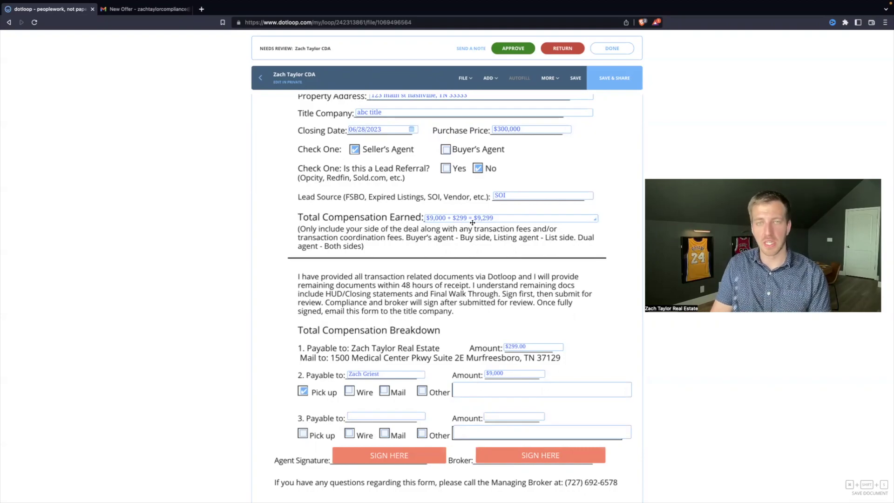
{"action": "double_click", "coordinate": [501, 218]}
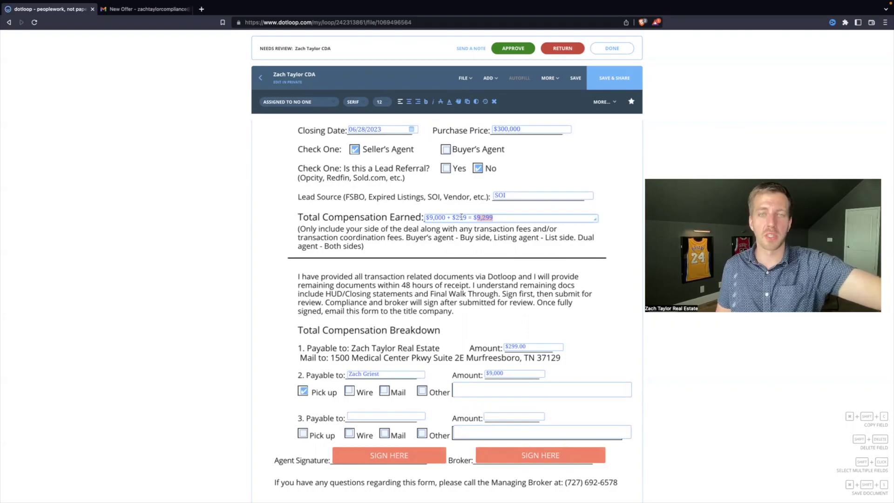
{"action": "left_click", "coordinate": [469, 275]}
{"action": "scroll", "coordinate": [467, 268], "scroll_direction": "up", "scroll_amount": 1}
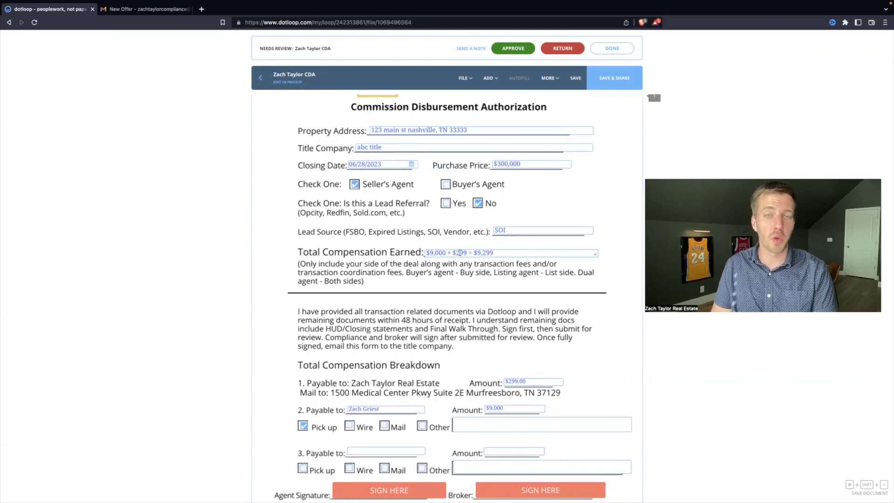
- Change the fee to $399, the total to $9,399, and payee 2's amount to $9,100
{"action": "left_click", "coordinate": [459, 253]}
{"action": "scroll", "coordinate": [517, 298], "scroll_direction": "down", "scroll_amount": 1}
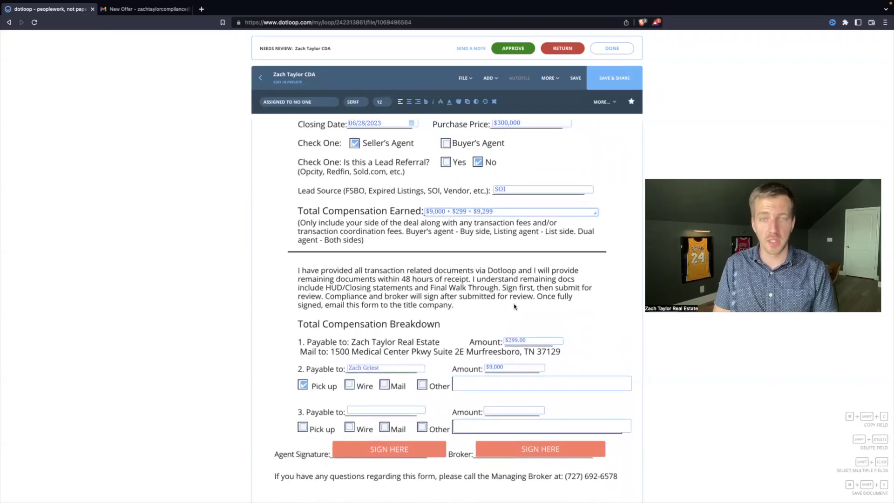
{"action": "key", "text": "BackSpace"}
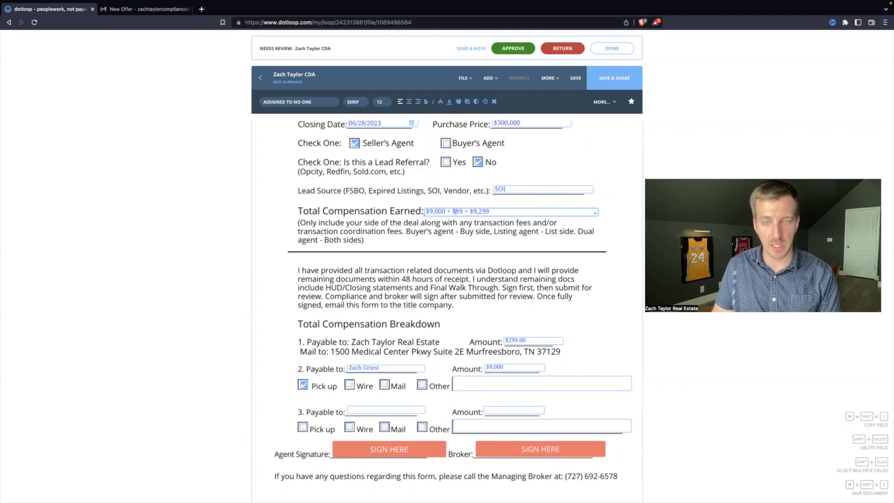
{"action": "type", "text": "3"}
{"action": "left_click", "coordinate": [485, 212]}
{"action": "key", "text": "BackSpace"}
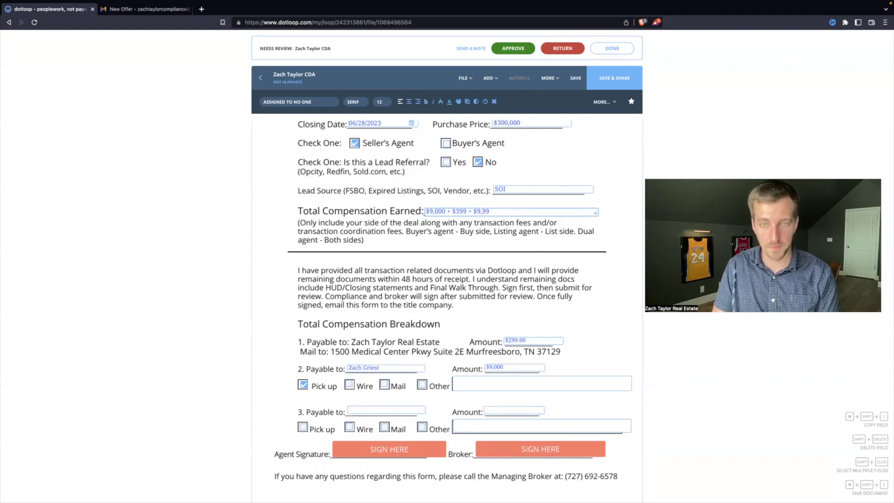
{"action": "type", "text": "3"}
{"action": "left_click", "coordinate": [495, 365]}
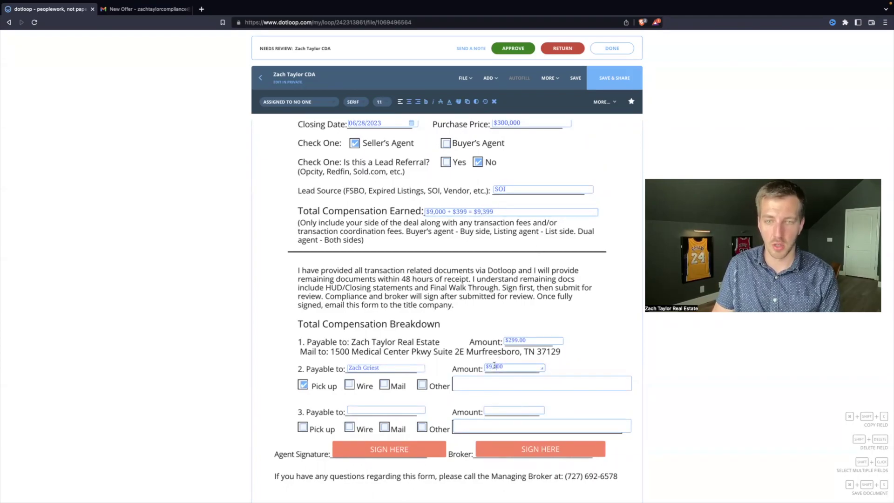
{"action": "type", "text": "1"}
{"action": "left_click", "coordinate": [461, 299]}
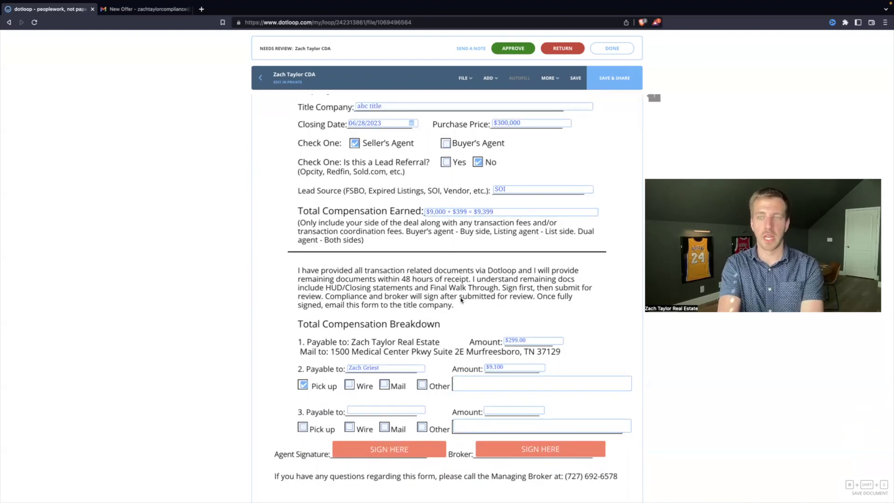
- Restore total compensation to read $9,000 + $299 = $9,299
{"action": "left_click", "coordinate": [487, 212]}
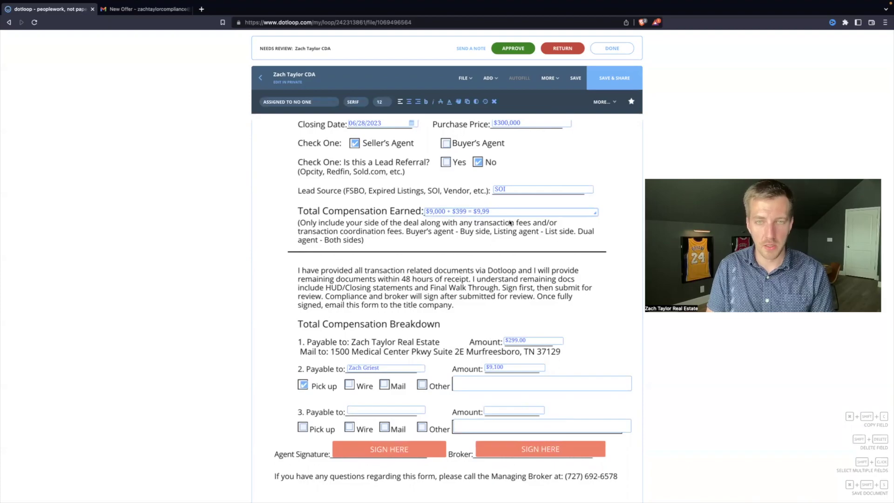
{"action": "key", "text": "BackSpace"}
{"action": "key", "text": "BackSpace"}
{"action": "type", "text": "00"}
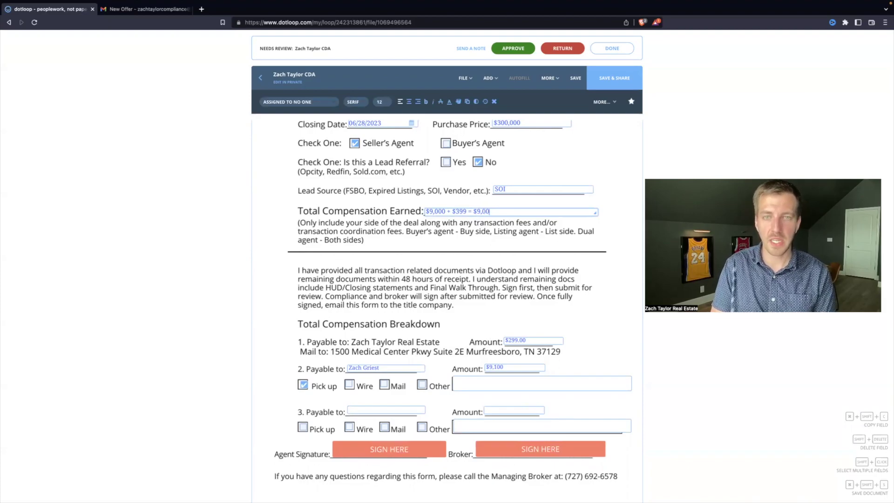
{"action": "key", "text": "BackSpace"}
{"action": "key", "text": "BackSpace"}
{"action": "type", "text": "299"}
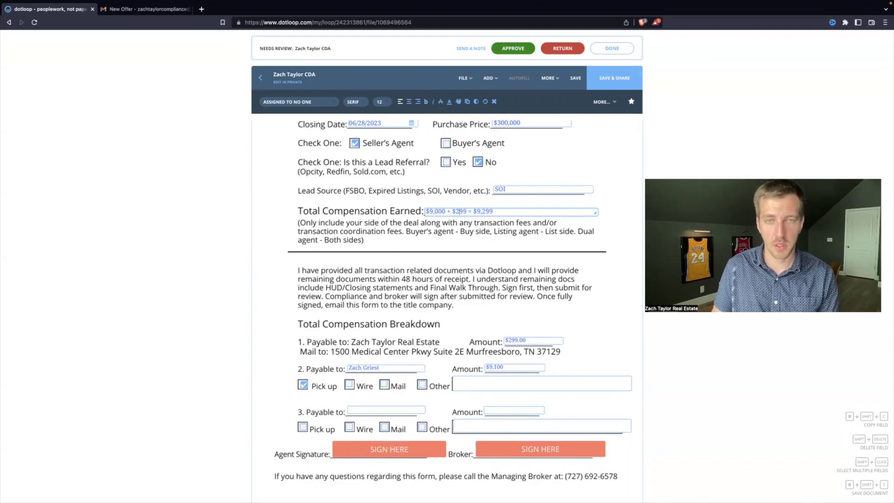
{"action": "left_click", "coordinate": [452, 269]}
{"action": "scroll", "coordinate": [445, 280], "scroll_direction": "down", "scroll_amount": 3}
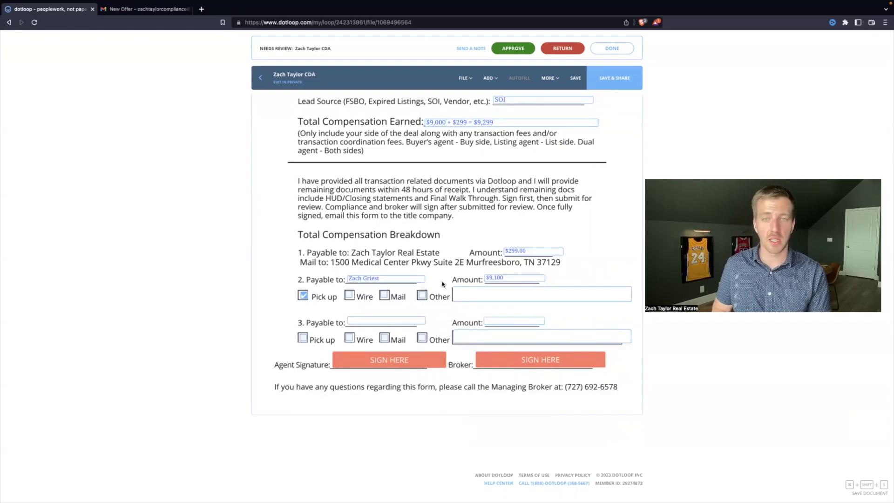
- Add 123 Realty as the third payee for $2,700, paid by Mail to Atlanta, GA
{"action": "left_click", "coordinate": [356, 323]}
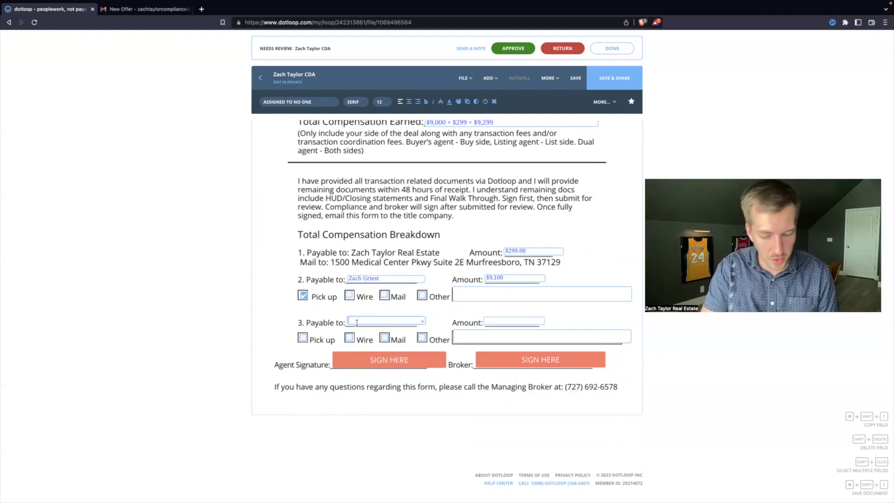
{"action": "type", "text": "123 Real E"}
{"action": "key", "text": "BackSpace"}
{"action": "key", "text": "BackSpace"}
{"action": "key", "text": "BackSpace"}
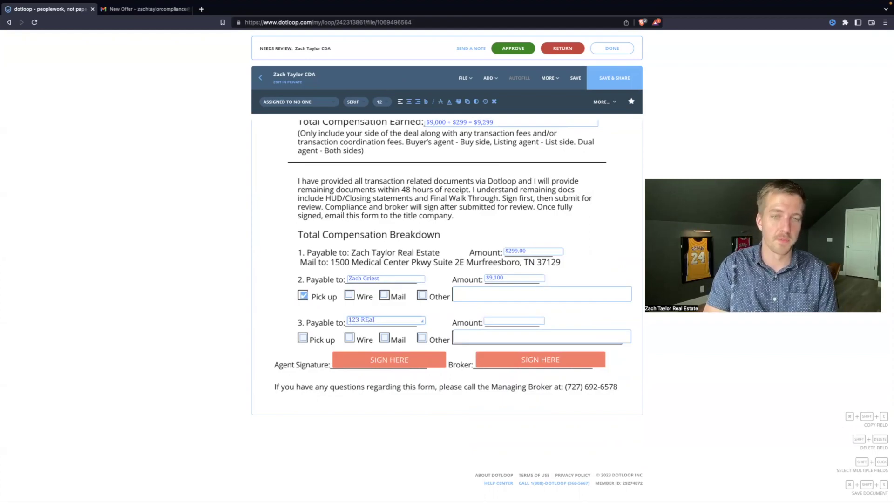
{"action": "key", "text": "BackSpace"}
{"action": "key", "text": "BackSpace"}
{"action": "type", "text": "ealty"}
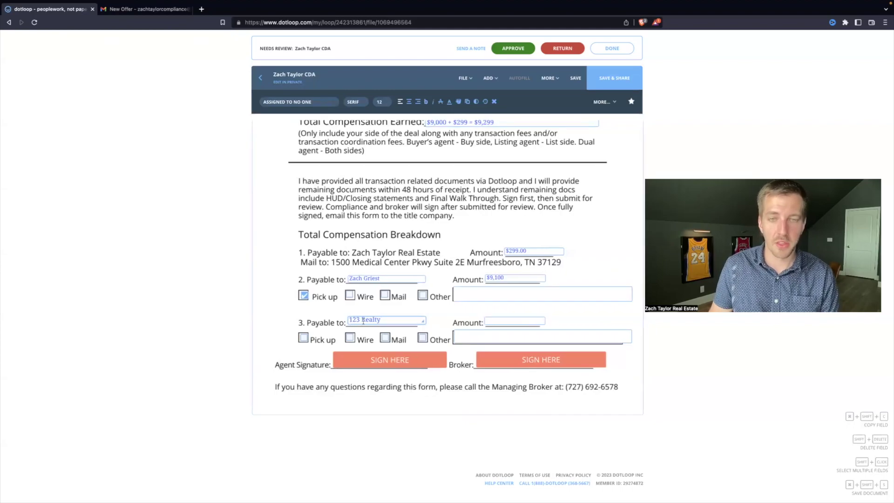
{"action": "left_click", "coordinate": [514, 320]}
{"action": "scroll", "coordinate": [514, 320], "scroll_direction": "up", "scroll_amount": 2}
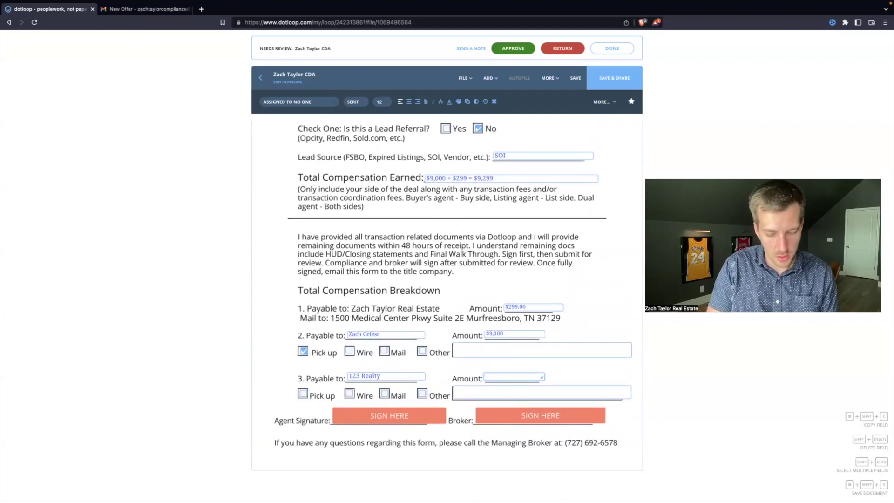
{"action": "type", "text": "$2,700"}
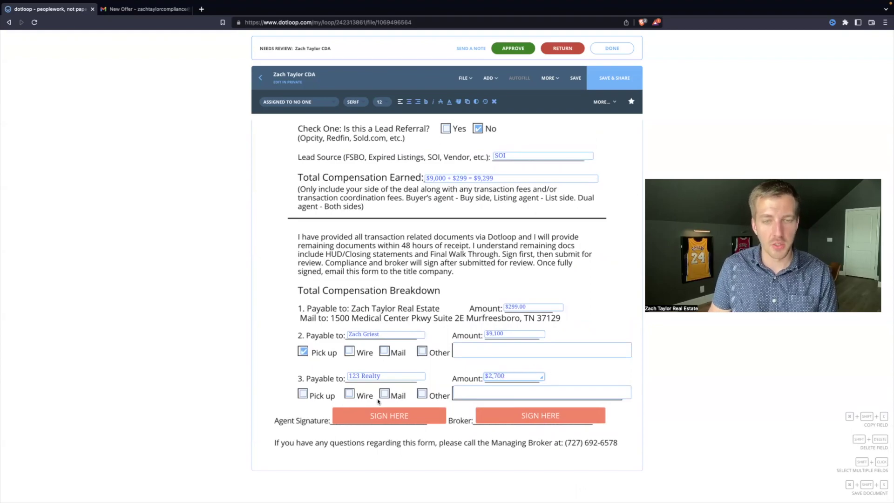
{"action": "left_click", "coordinate": [384, 394]}
{"action": "left_click", "coordinate": [501, 394]}
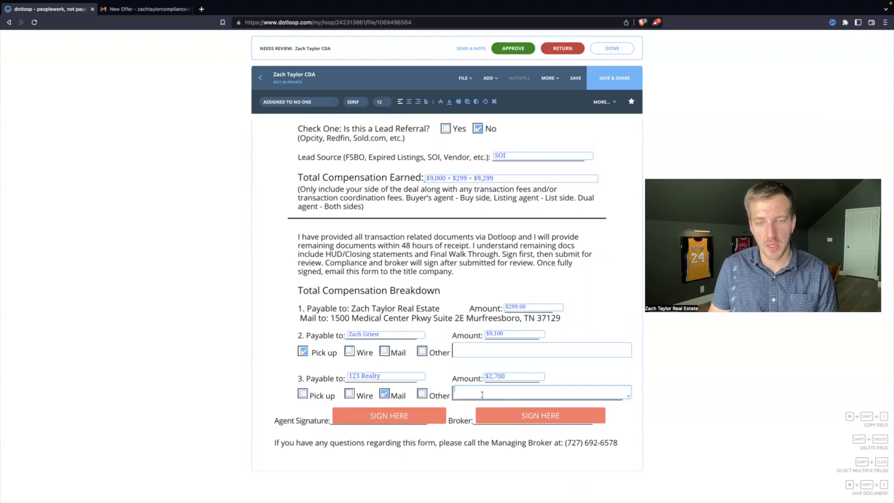
{"action": "type", "text": "Atlanta"}
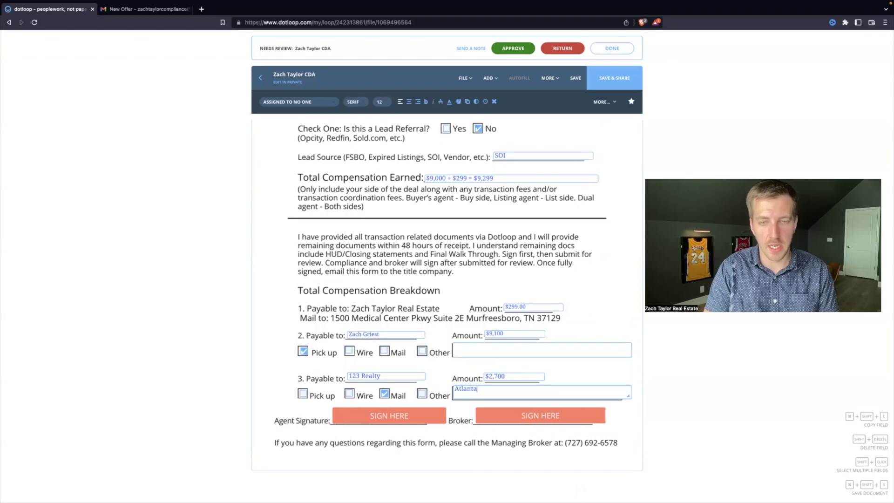
{"action": "type", "text": ", GAGA"}
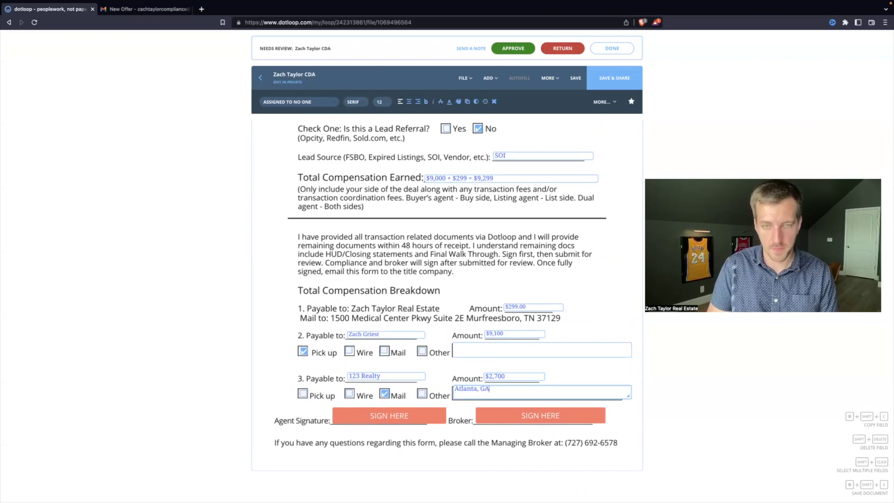
- Lower the second payee's amount from $9,100 to 6,300 and check the agent signature options
{"action": "left_click", "coordinate": [511, 332]}
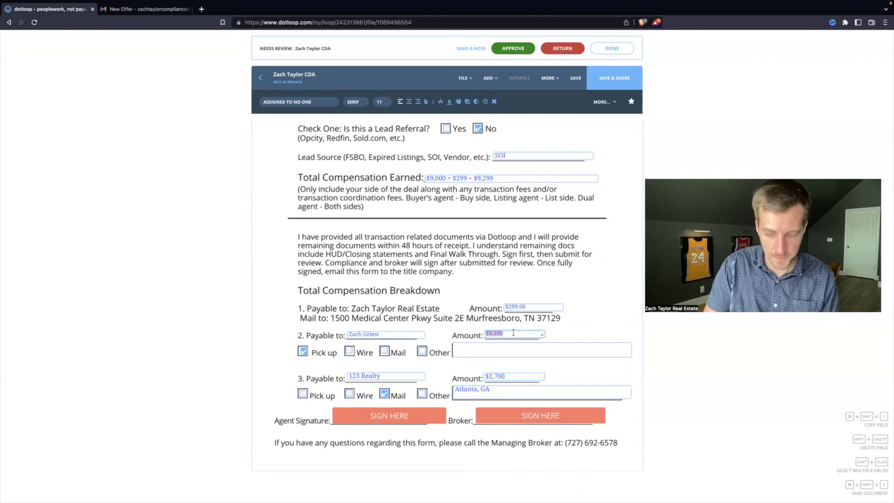
{"action": "type", "text": "6,300"}
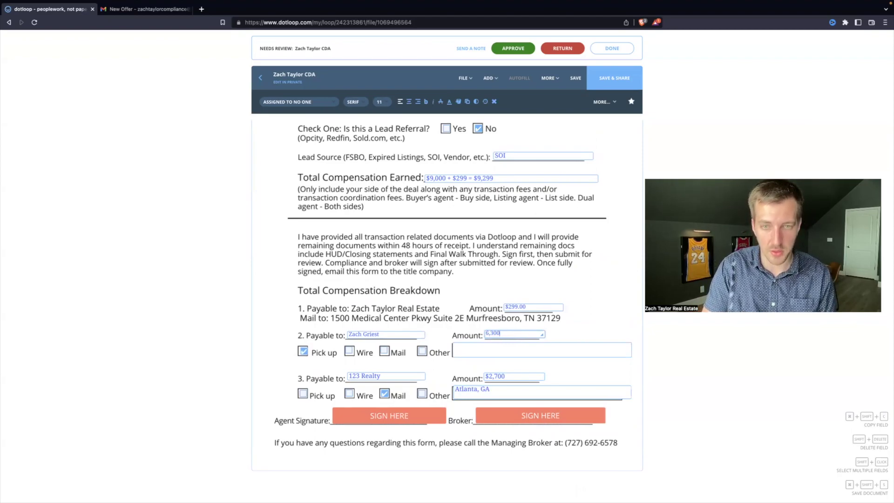
{"action": "left_click", "coordinate": [472, 262]}
{"action": "left_click", "coordinate": [403, 412]}
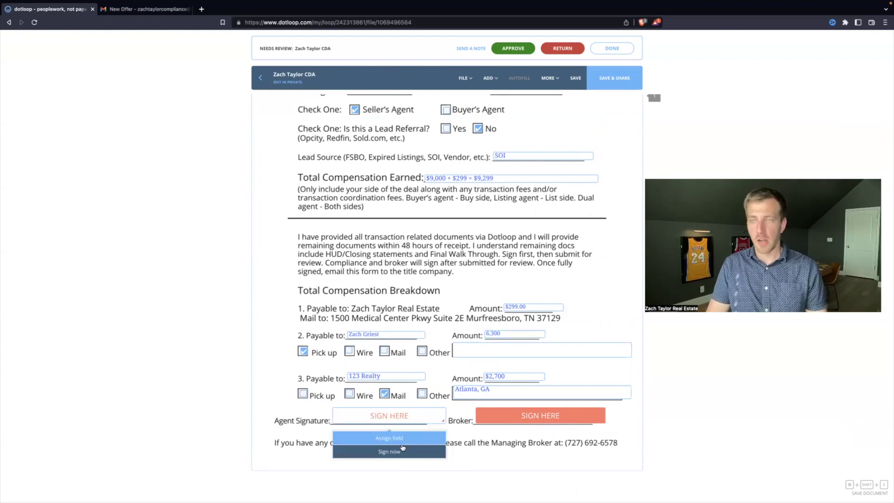
{"action": "left_click", "coordinate": [398, 448]}
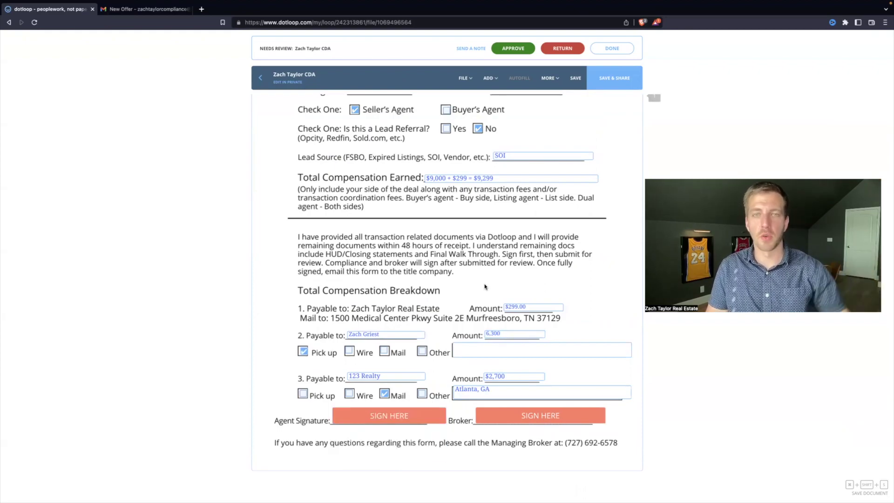
- Trim Total Compensation Earned to $9,000 and clear both payee amounts and the Atlanta, GA note
{"action": "scroll", "coordinate": [475, 298], "scroll_direction": "up", "scroll_amount": 1}
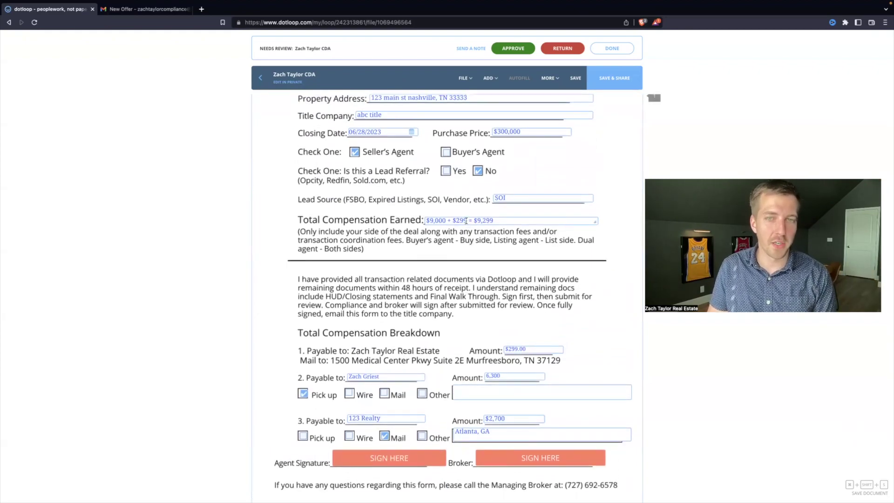
{"action": "left_click_drag", "start_coordinate": [492, 220], "coordinate": [448, 220]}
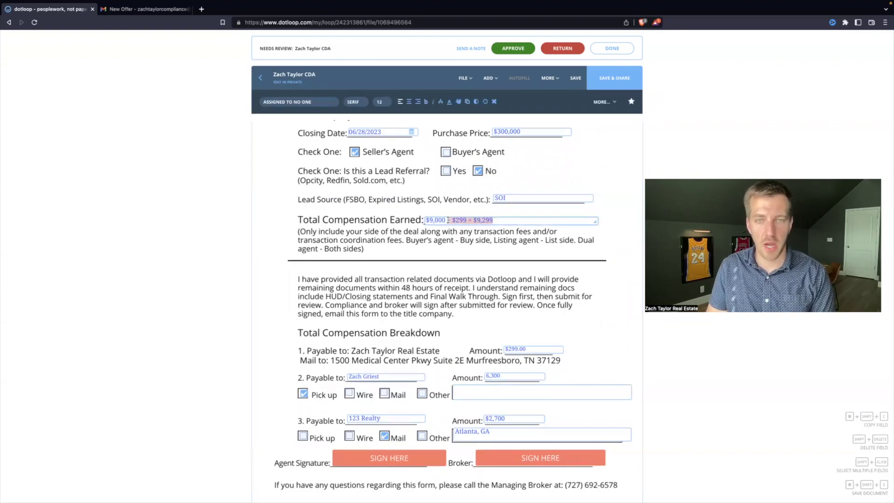
{"action": "key", "text": "BackSpace"}
{"action": "double_click", "coordinate": [519, 376]}
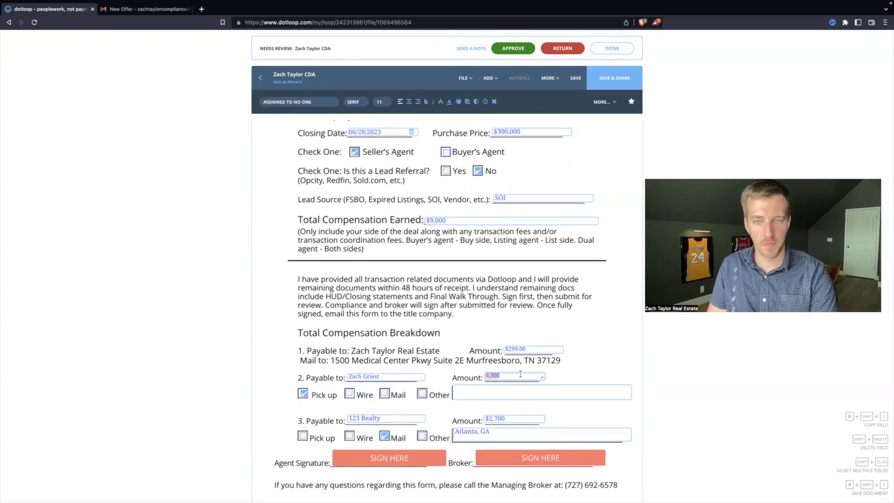
{"action": "key", "text": "BackSpace"}
{"action": "double_click", "coordinate": [513, 418]}
{"action": "key", "text": "BackSpace"}
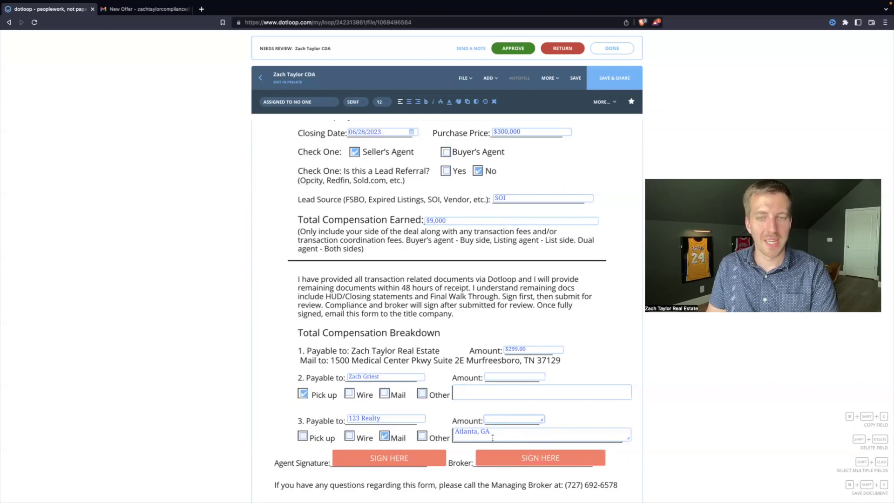
{"action": "left_click_drag", "start_coordinate": [480, 433], "coordinate": [499, 436]}
{"action": "key", "text": "ctrl+a"}
{"action": "key", "text": "BackSpace"}
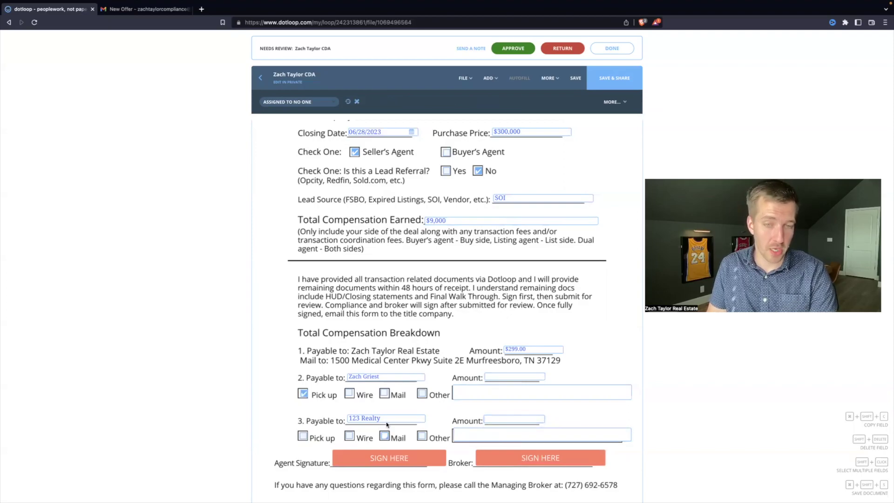
- Rename the third payee to TC and start entering its $300 amount
{"action": "double_click", "coordinate": [388, 419]}
{"action": "key", "text": "ctrl+a"}
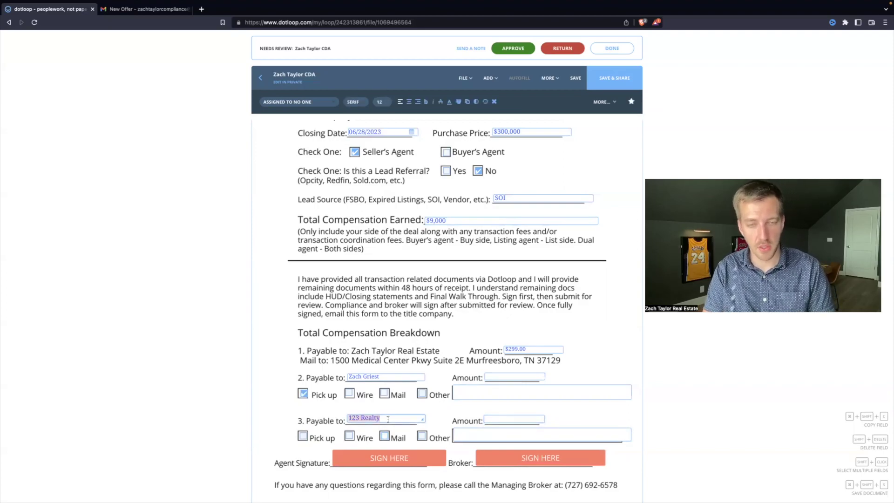
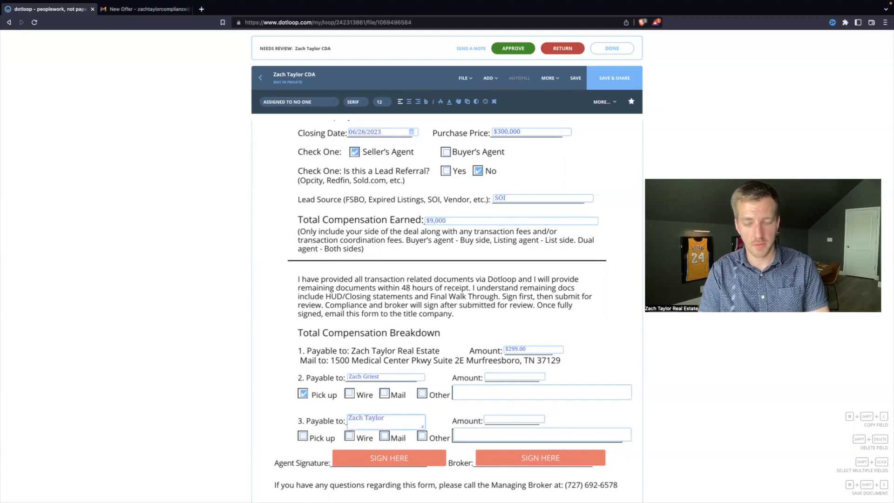
{"action": "type", "text": " Real TEstate"}
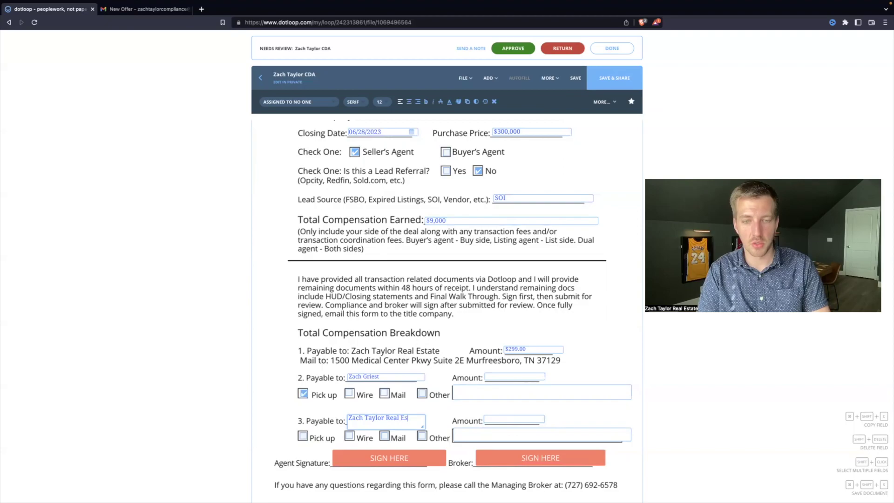
{"action": "key", "text": "BackSpace"}
{"action": "key", "text": "BackSpace"}
{"action": "key", "text": "BackSpace"}
{"action": "key", "text": "BackSpace"}
{"action": "key", "text": "BackSpace"}
{"action": "key", "text": "BackSpace"}
{"action": "key", "text": "BackSpace"}
{"action": "key", "text": "BackSpace"}
{"action": "key", "text": "BackSpace"}
{"action": "key", "text": "BackSpace"}
{"action": "key", "text": "BackSpace"}
{"action": "key", "text": "BackSpace"}
{"action": "key", "text": "BackSpace"}
{"action": "key", "text": "BackSpace"}
{"action": "key", "text": "BackSpace"}
{"action": "key", "text": "BackSpace"}
{"action": "key", "text": "BackSpace"}
{"action": "key", "text": "BackSpace"}
{"action": "key", "text": "BackSpace"}
{"action": "key", "text": "BackSpace"}
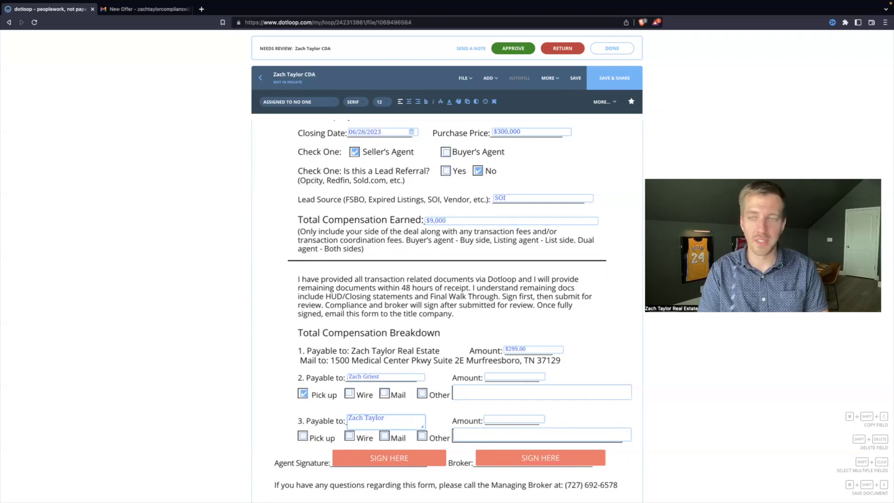
{"action": "type", "text": "TC"}
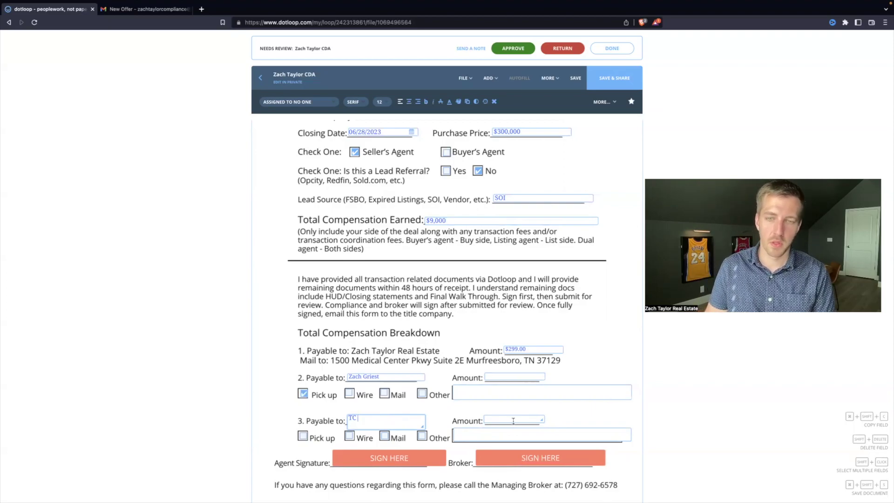
{"action": "left_click", "coordinate": [513, 420]}
{"action": "type", "text": "3"}
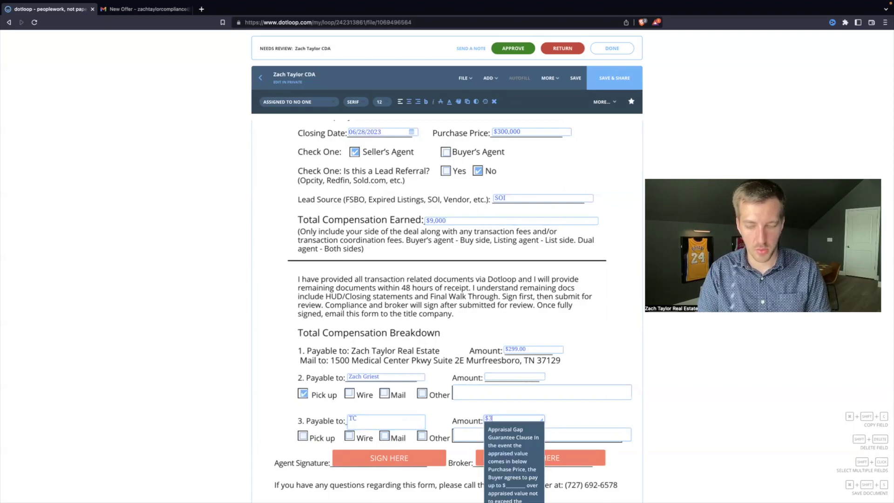
{"action": "type", "text": ",00"}
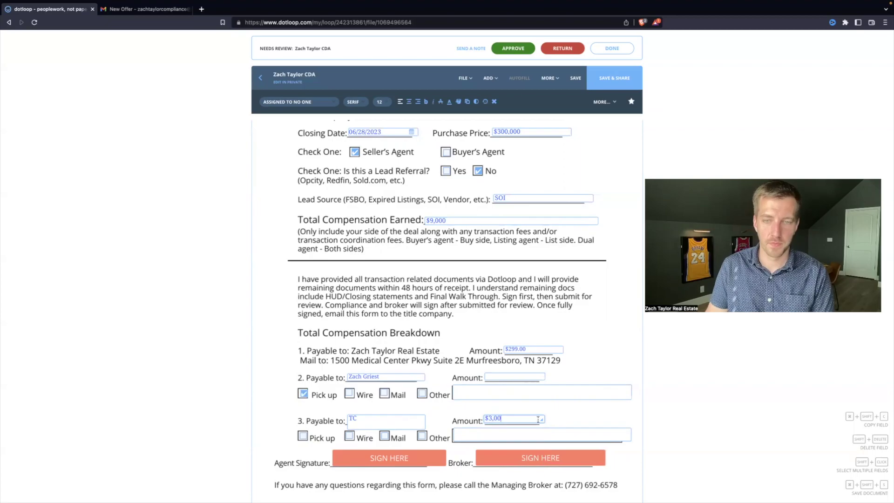
{"action": "key", "text": "BackSpace"}
{"action": "key", "text": "BackSpace"}
{"action": "key", "text": "BackSpace"}
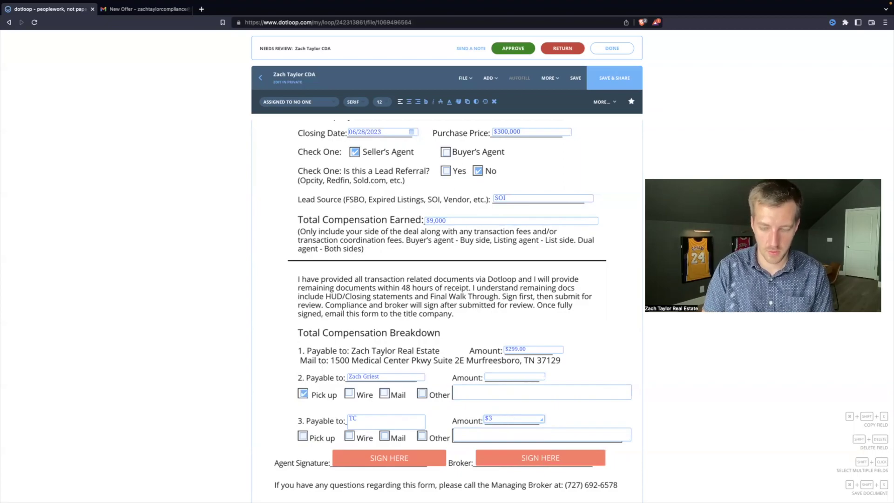
- Finish payee 3's $300 amount, enter $8,401 for payee 2, and recheck the $9,000 total
{"action": "type", "text": "00"}
{"action": "left_click", "coordinate": [498, 376]}
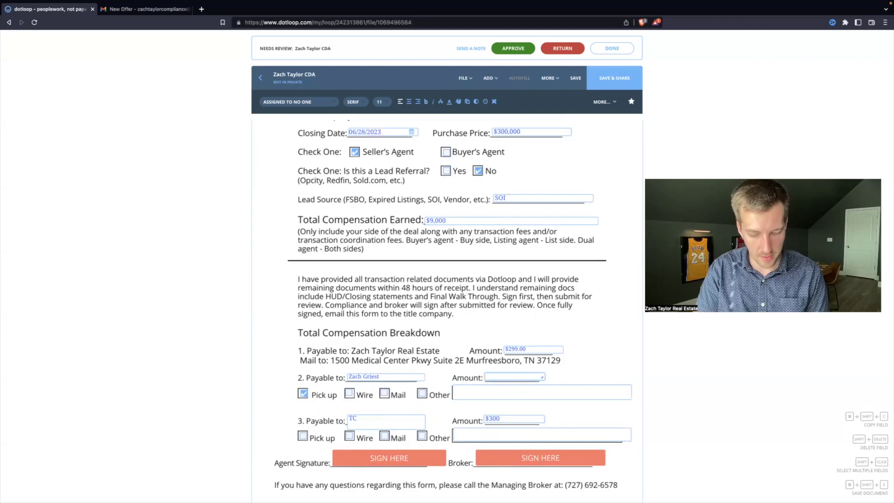
{"action": "type", "text": "$8,401"}
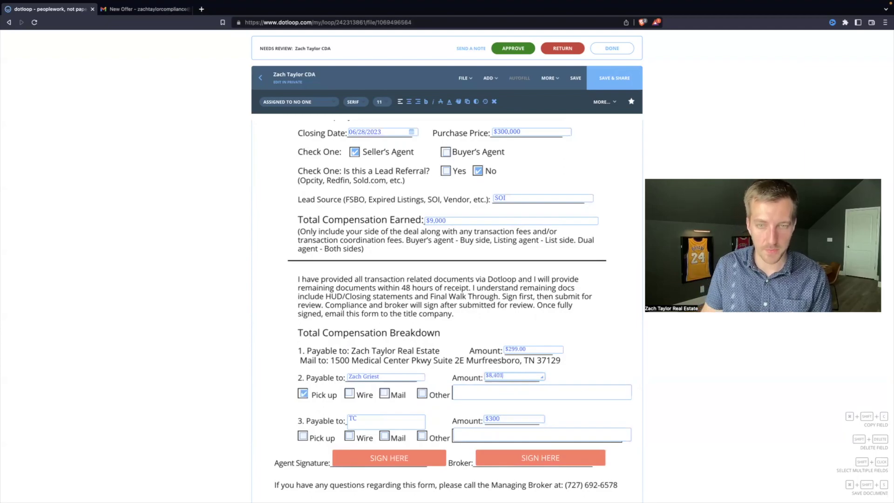
{"action": "key", "text": "Tab"}
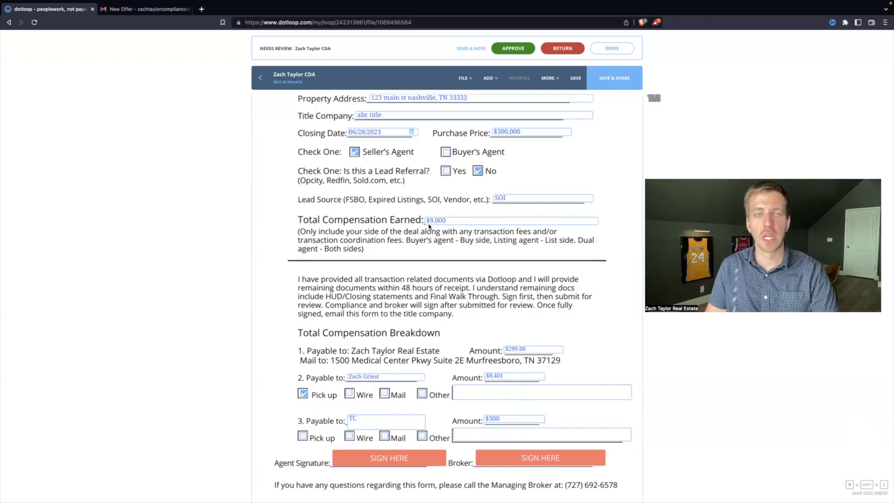
{"action": "left_click", "coordinate": [433, 220]}
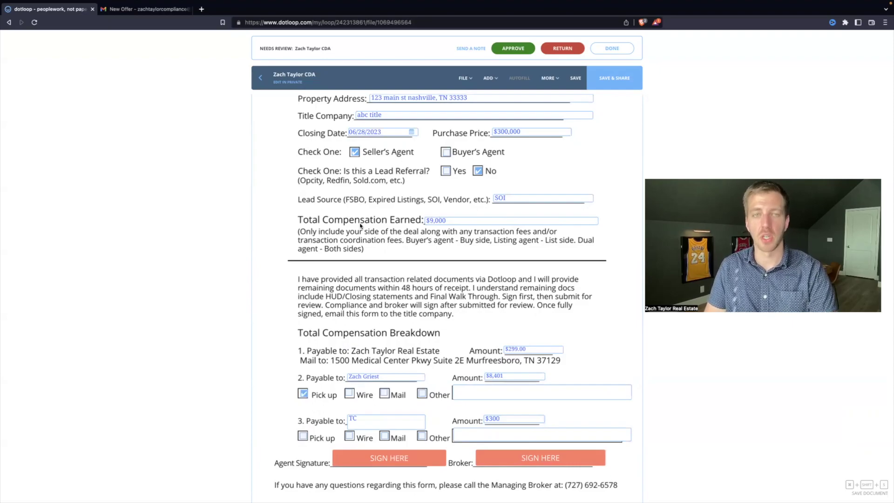
{"action": "left_click", "coordinate": [329, 225]}
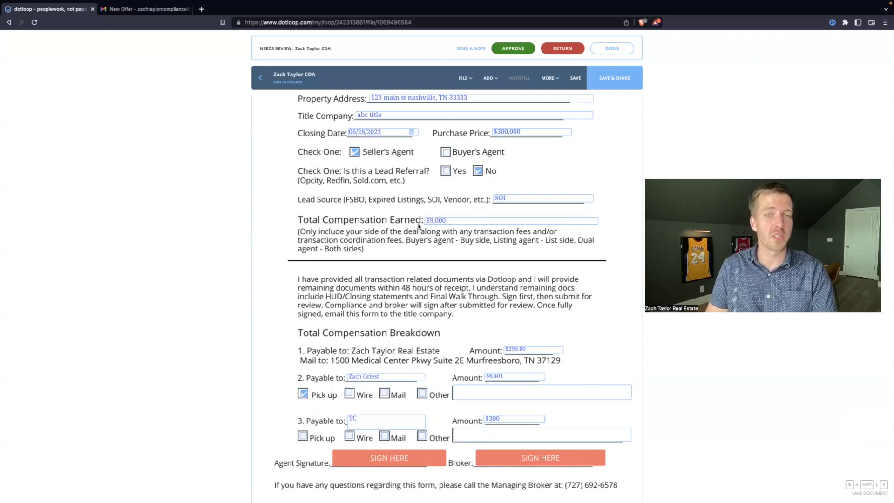
{"action": "left_click", "coordinate": [448, 222]}
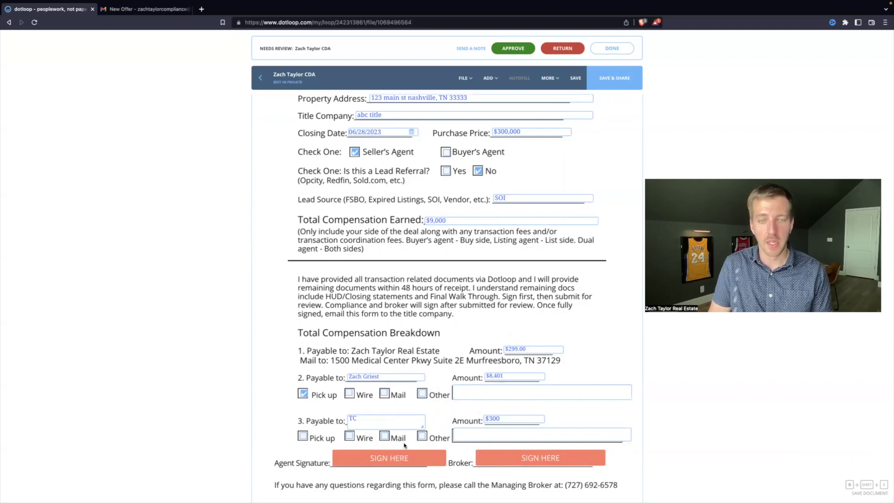
{"action": "left_click", "coordinate": [413, 461]}
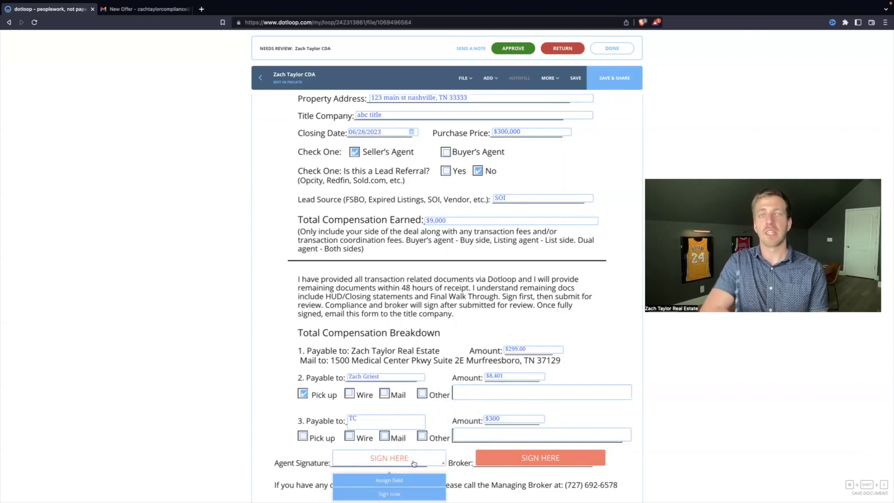
{"action": "left_click", "coordinate": [501, 384]}
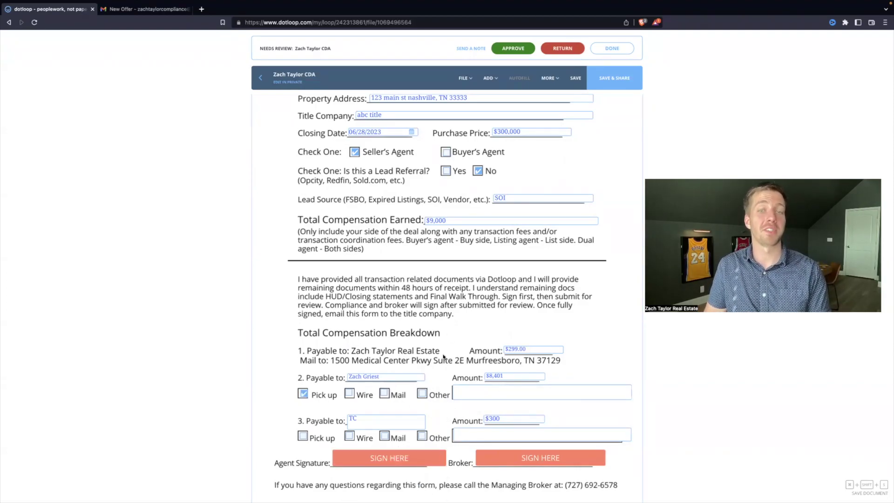
{"action": "scroll", "coordinate": [442, 353], "scroll_direction": "up", "scroll_amount": 2}
{"action": "scroll", "coordinate": [466, 372], "scroll_direction": "down", "scroll_amount": 4}
{"action": "left_click", "coordinate": [482, 399]}
{"action": "left_click", "coordinate": [467, 403]}
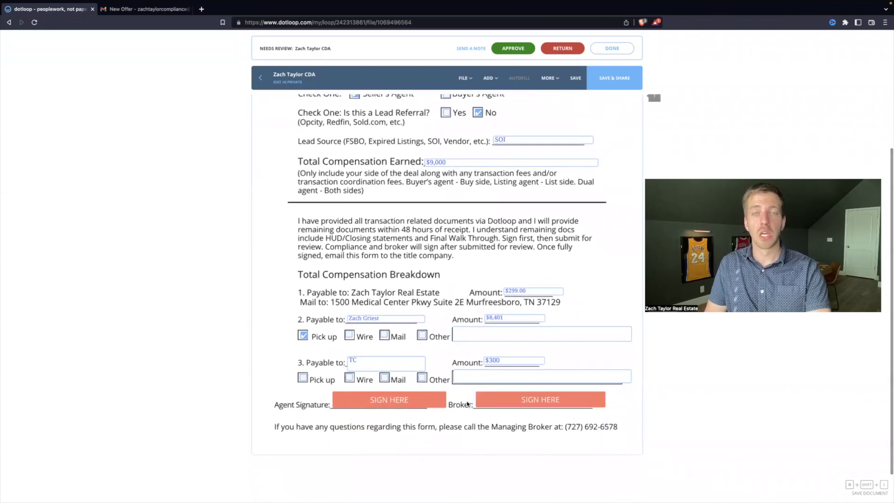
{"action": "scroll", "coordinate": [466, 401], "scroll_direction": "up", "scroll_amount": 4}
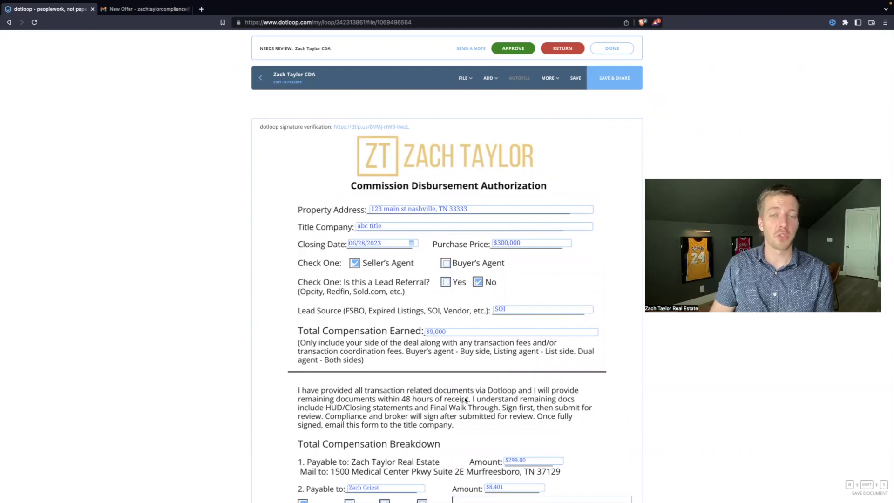
{"action": "scroll", "coordinate": [464, 396], "scroll_direction": "down", "scroll_amount": 2}
{"action": "scroll", "coordinate": [457, 354], "scroll_direction": "up", "scroll_amount": 1}
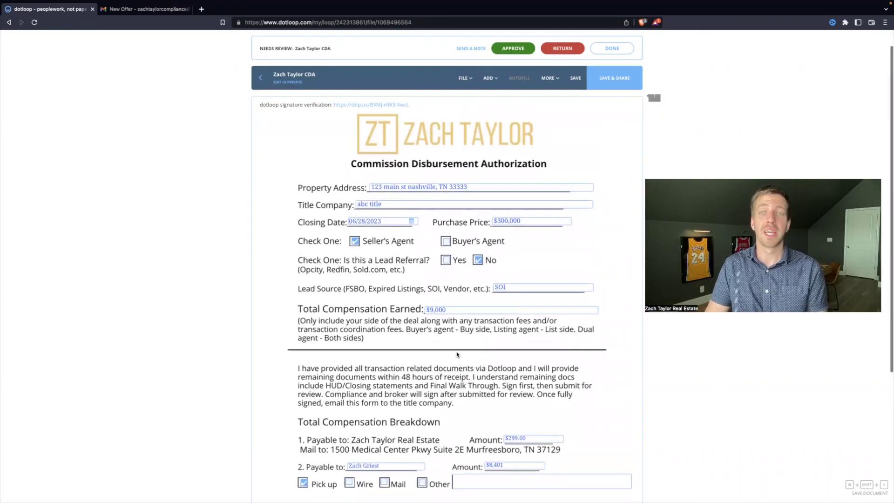